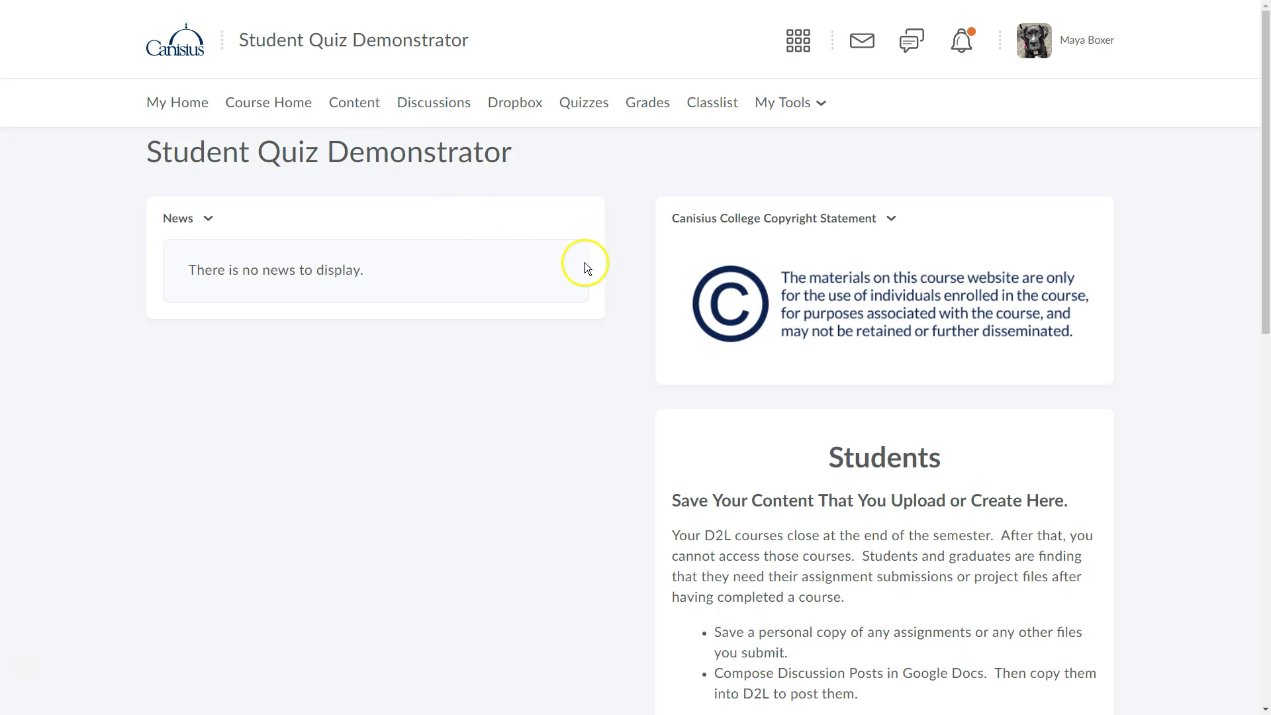
Open the course's quiz list and check the Demo Quiz's availability period and due date.
click(589, 103)
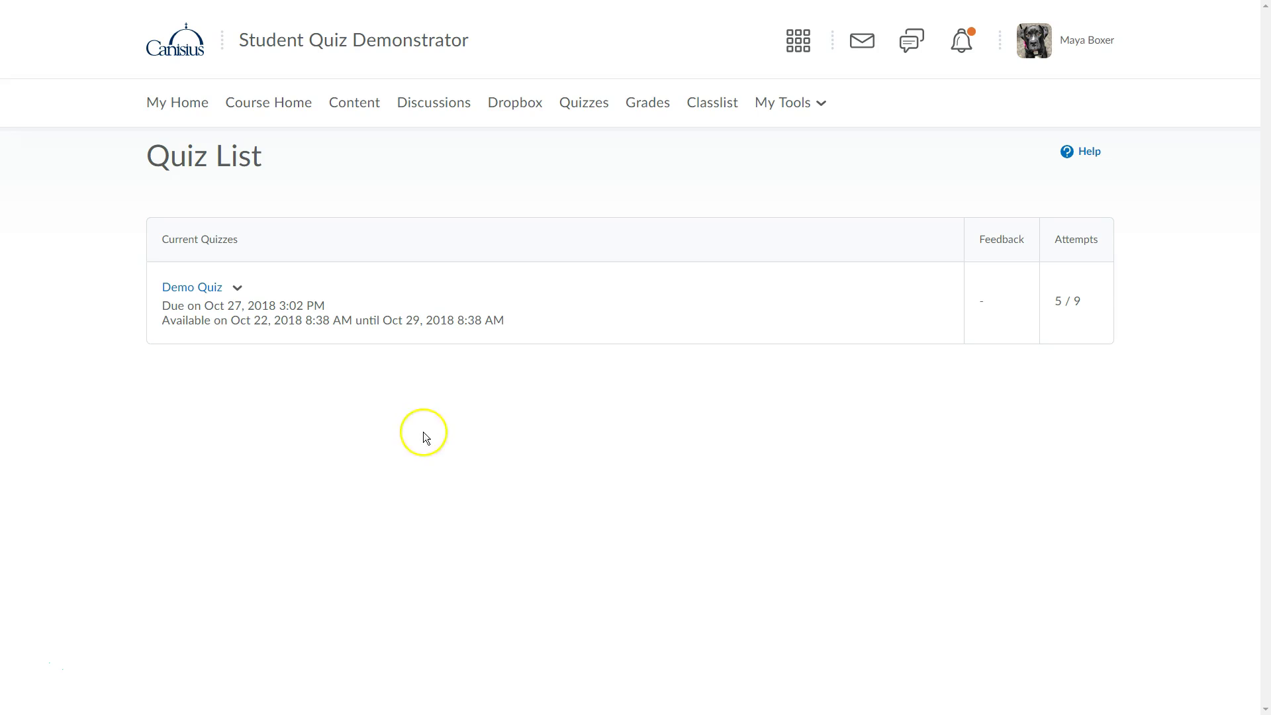
drag(229, 321, 494, 318)
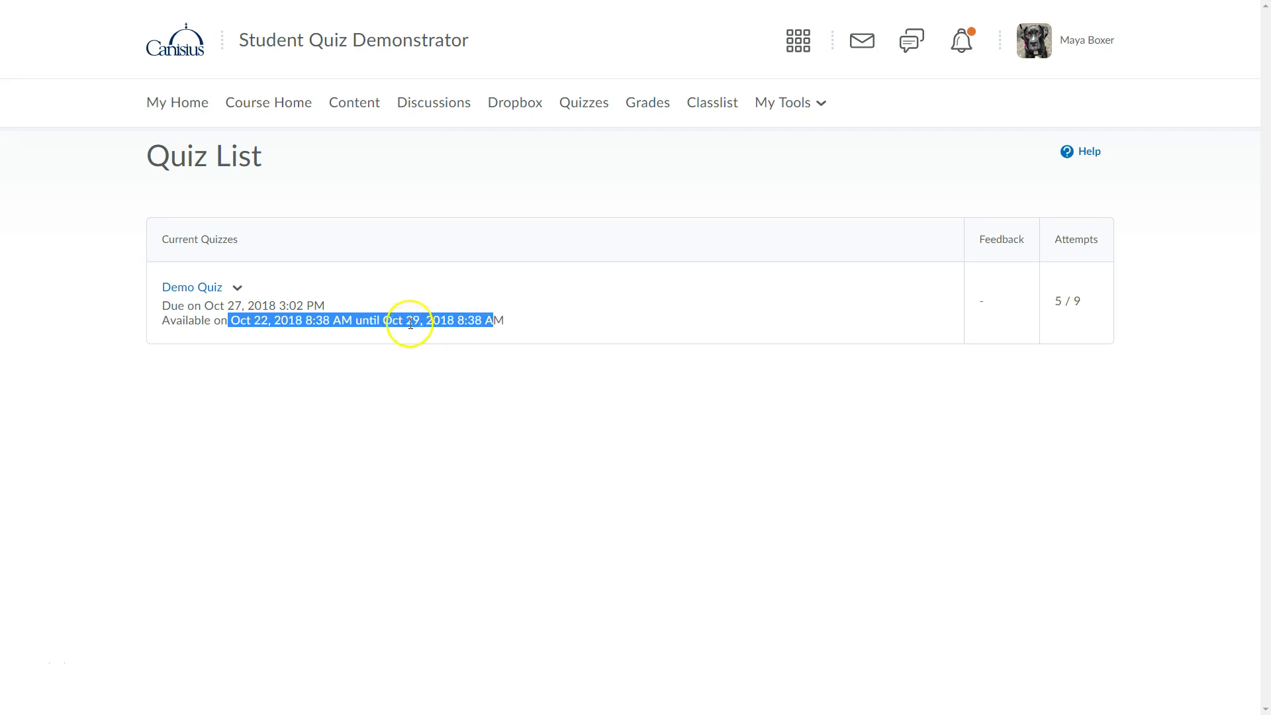
click(329, 308)
drag(329, 309, 157, 303)
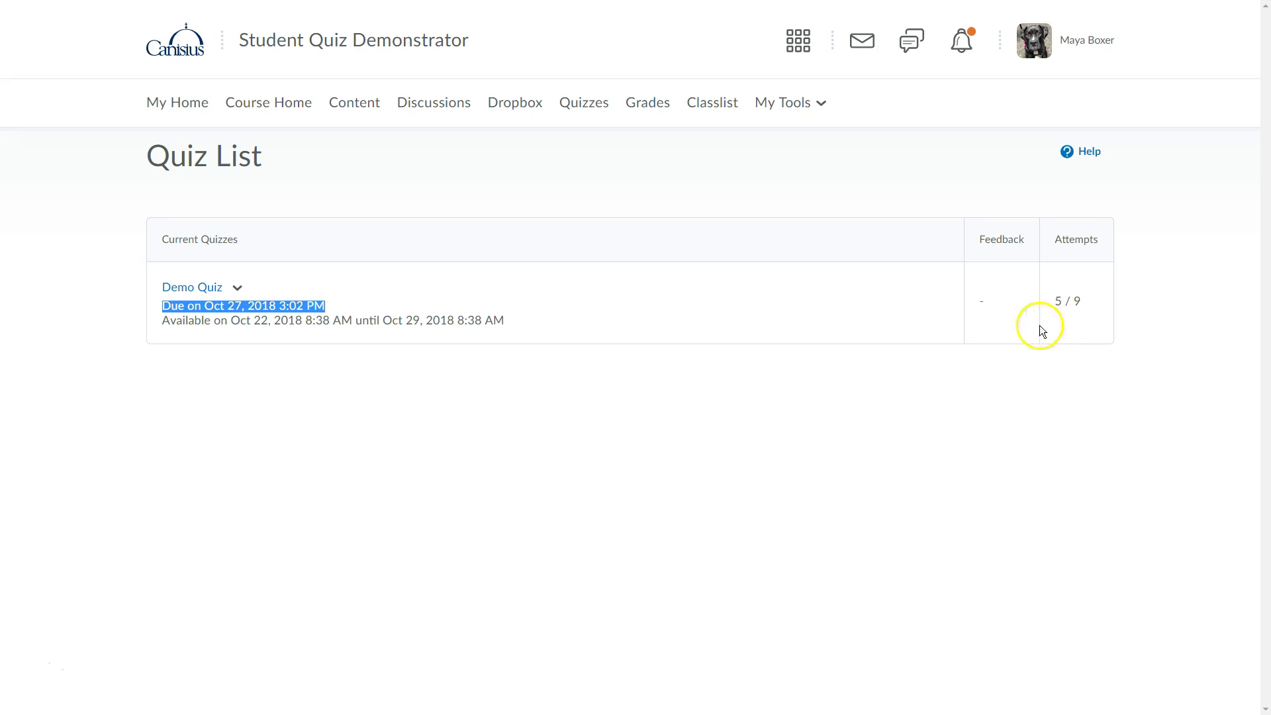
click(366, 351)
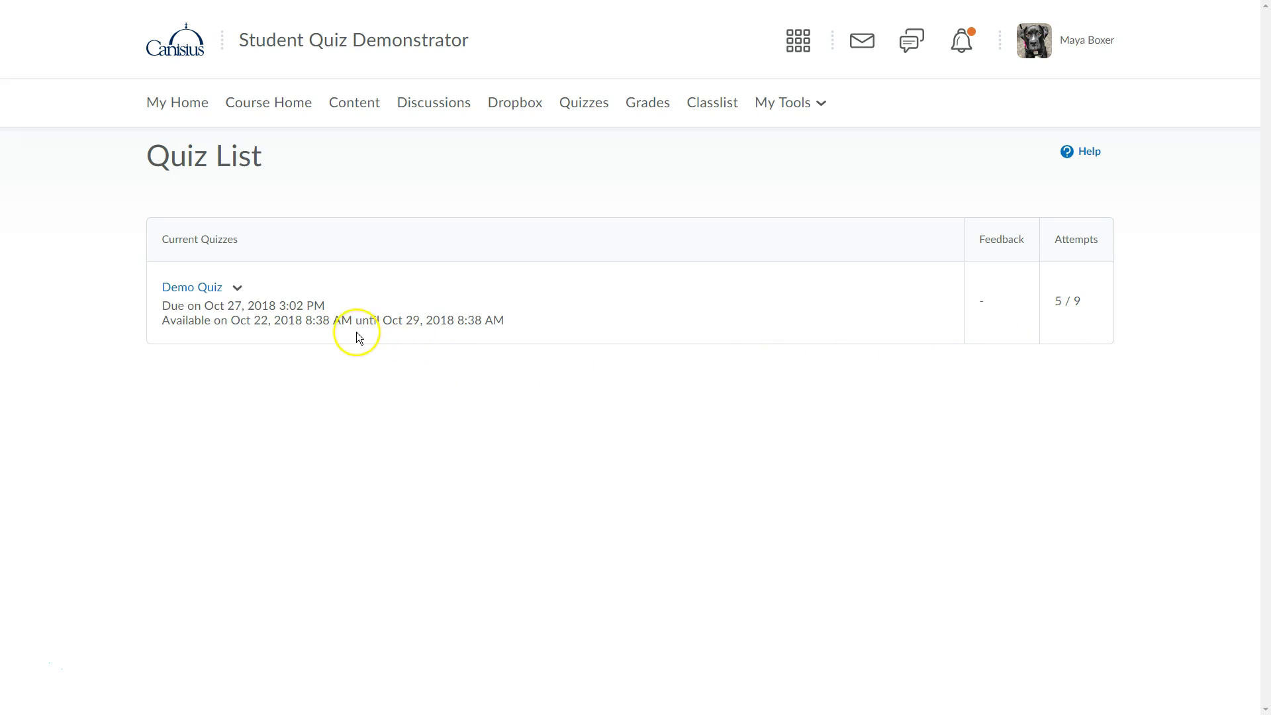
Open the Demo Quiz summary and review its quiz details, especially the time allowed.
click(173, 286)
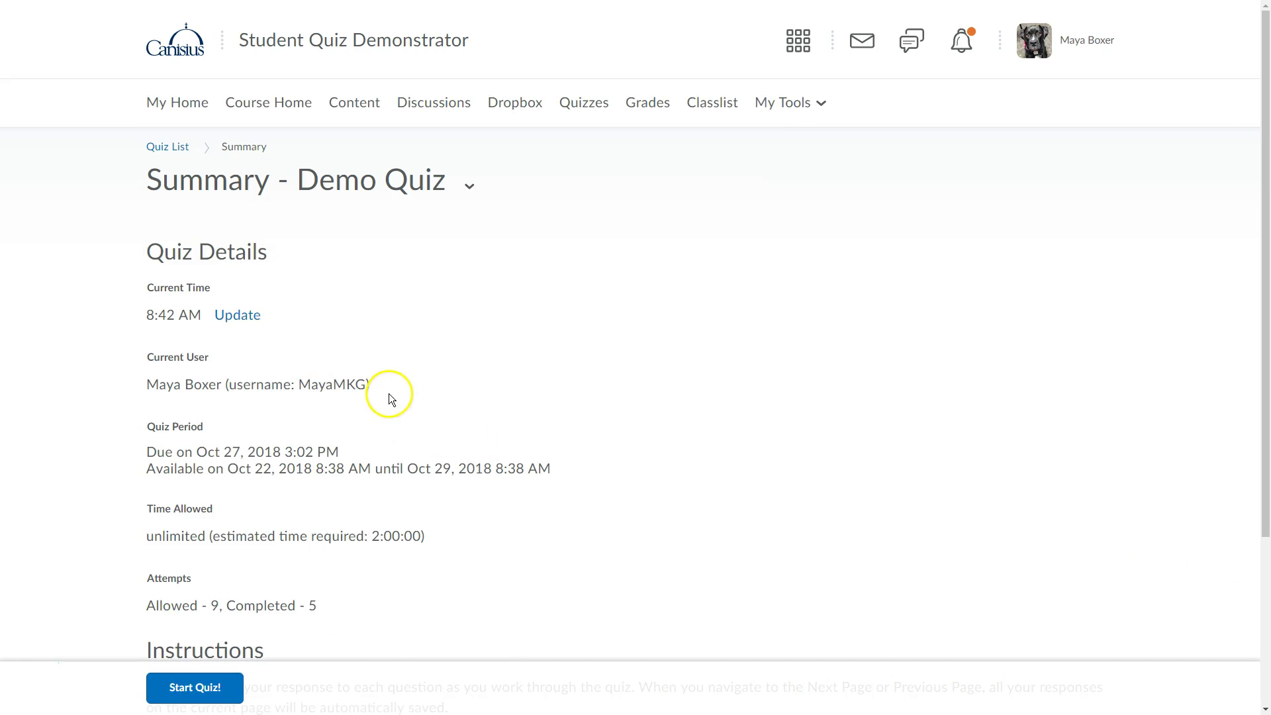
scroll(390, 398, down, 1)
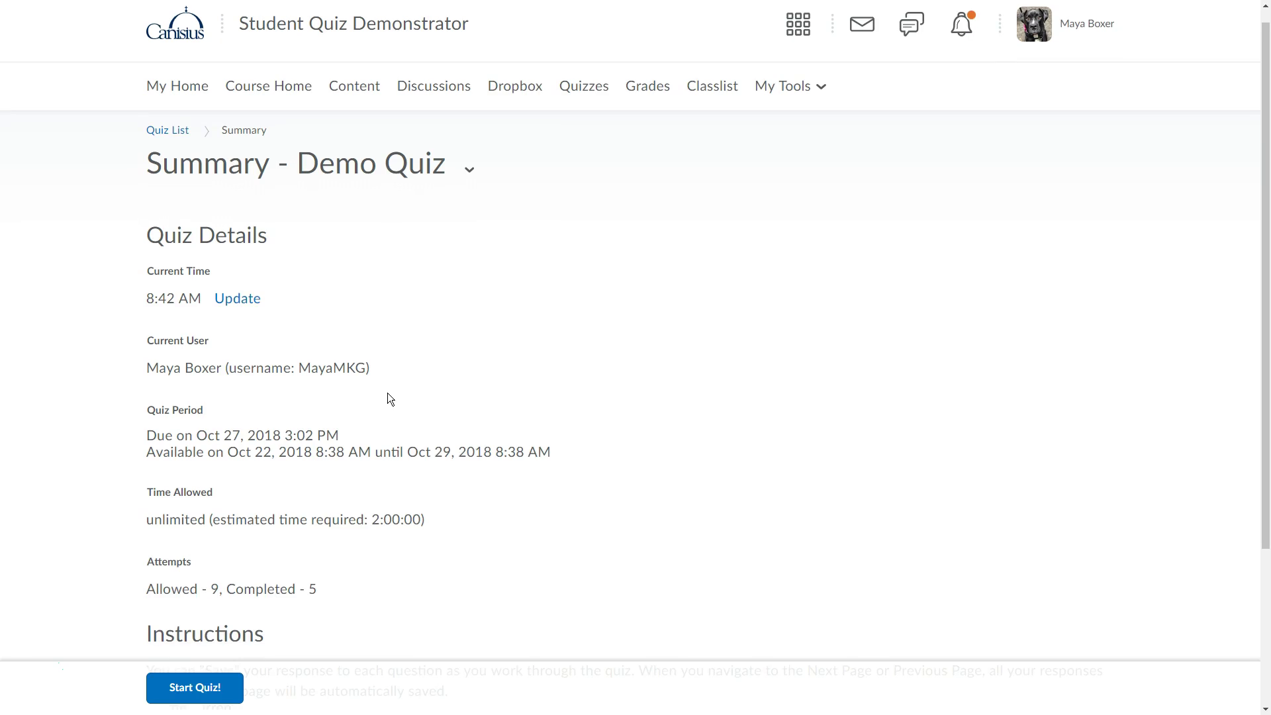
scroll(376, 405, down, 1)
scroll(376, 405, down, 3)
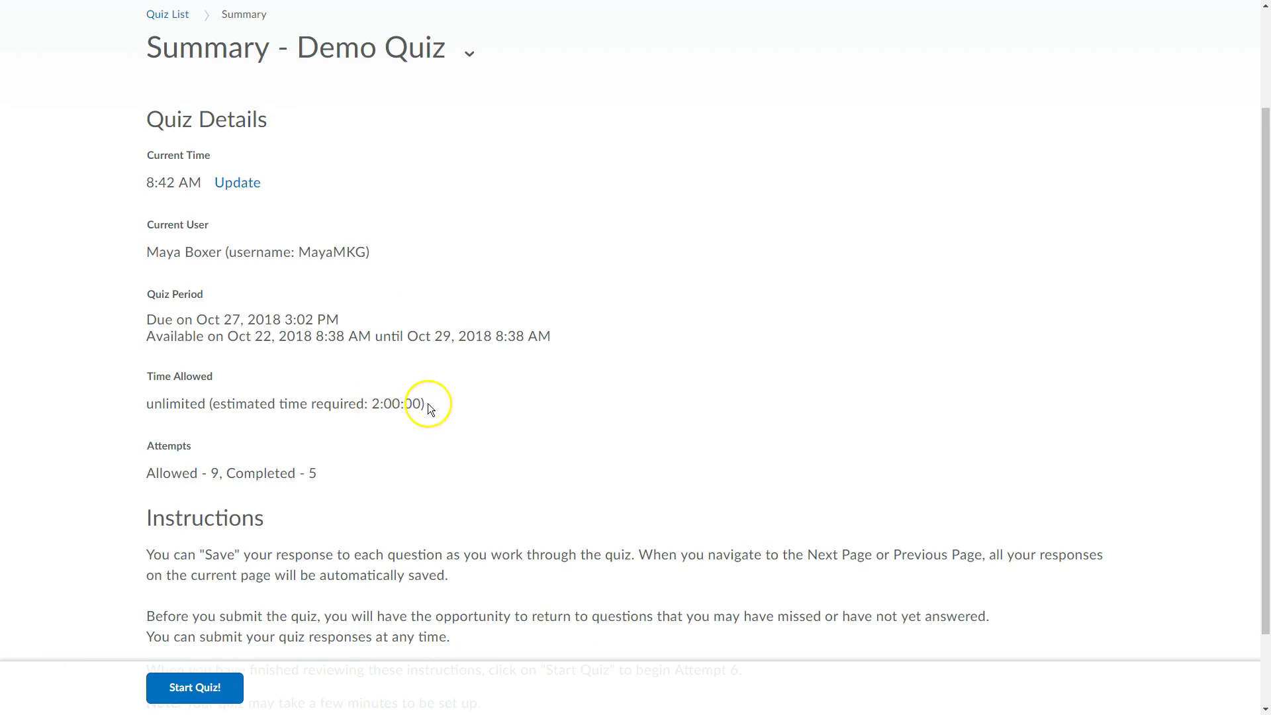
drag(440, 401, 329, 404)
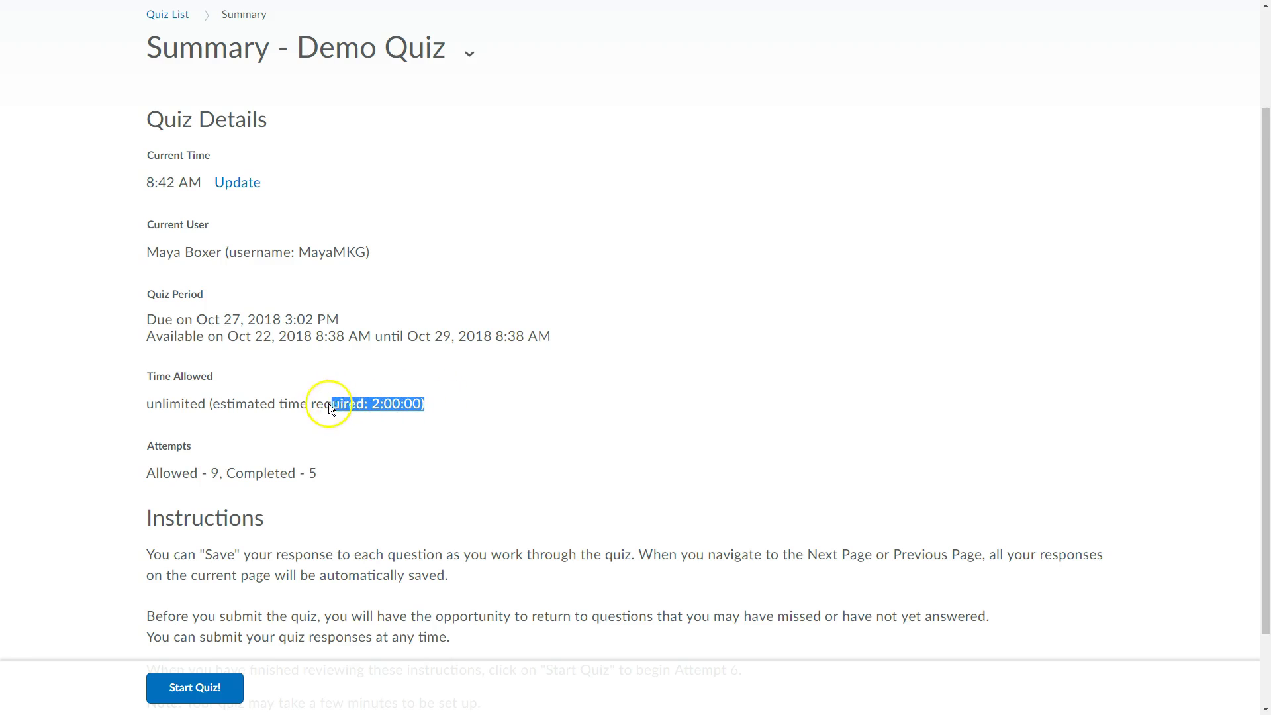
drag(220, 402, 160, 412)
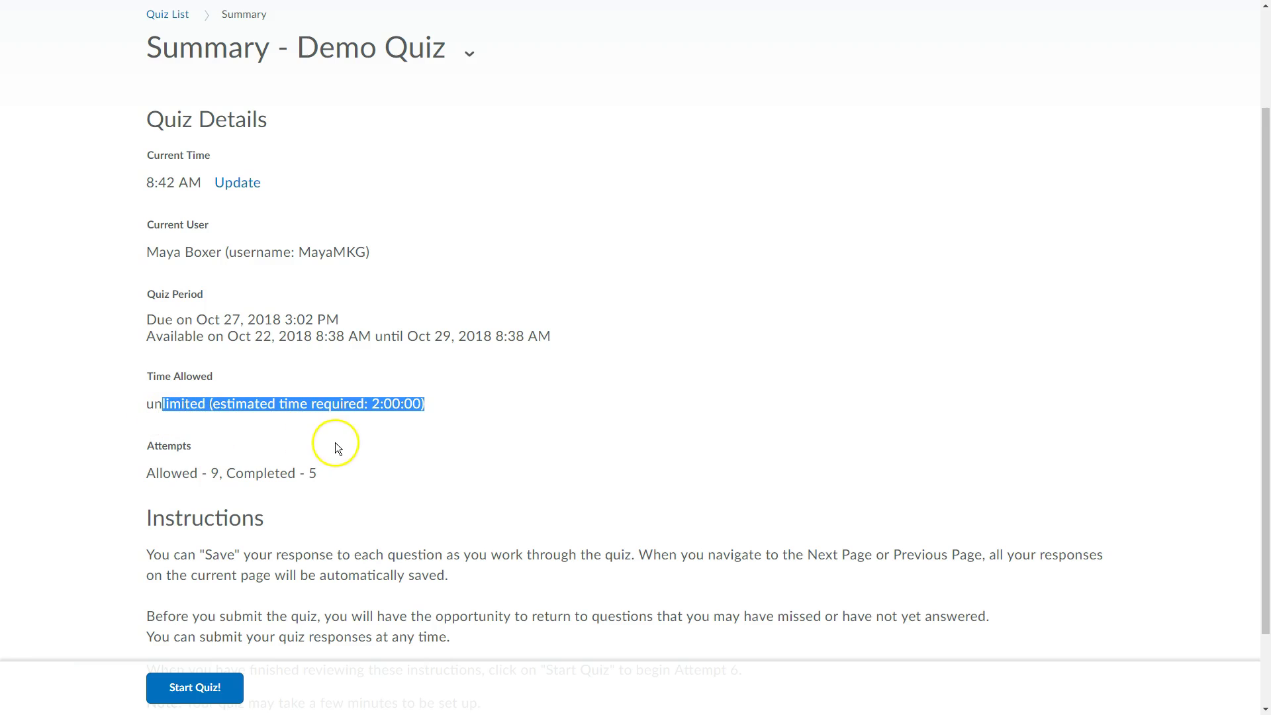
scroll(355, 444, down, 2)
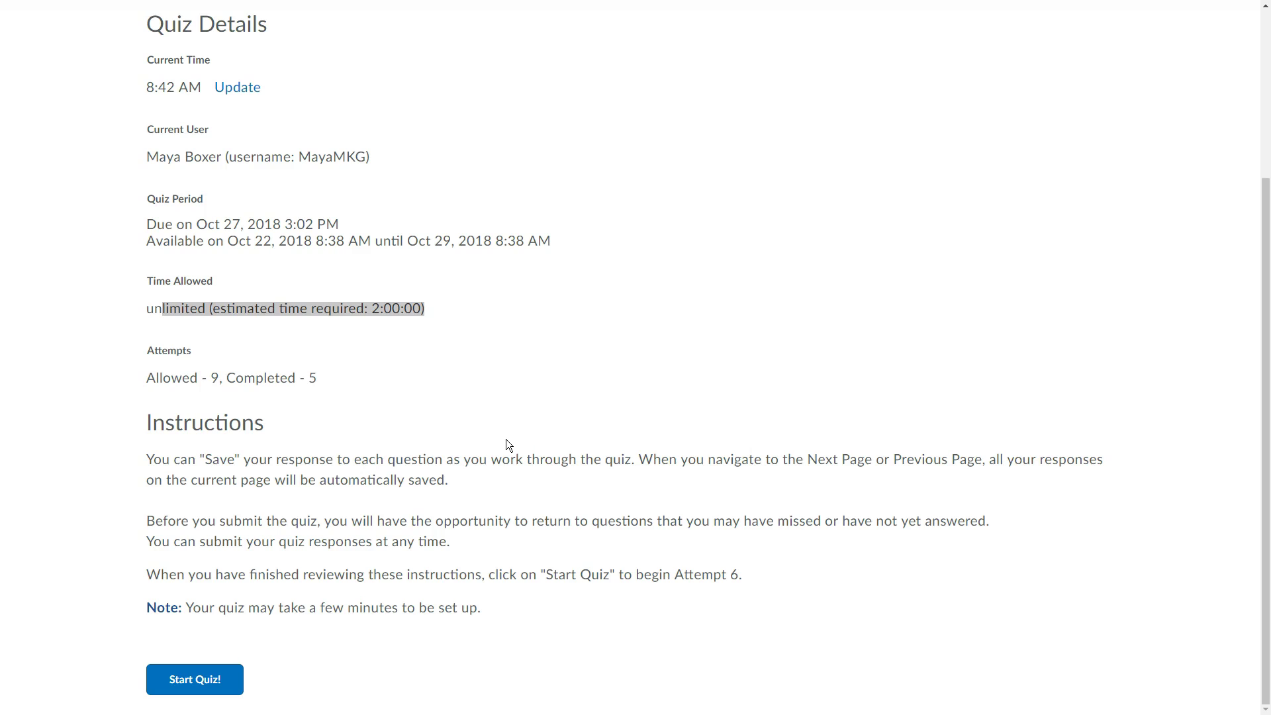
Read the quiz instructions and start a new attempt at the Demo Quiz.
click(479, 460)
click(426, 502)
click(206, 677)
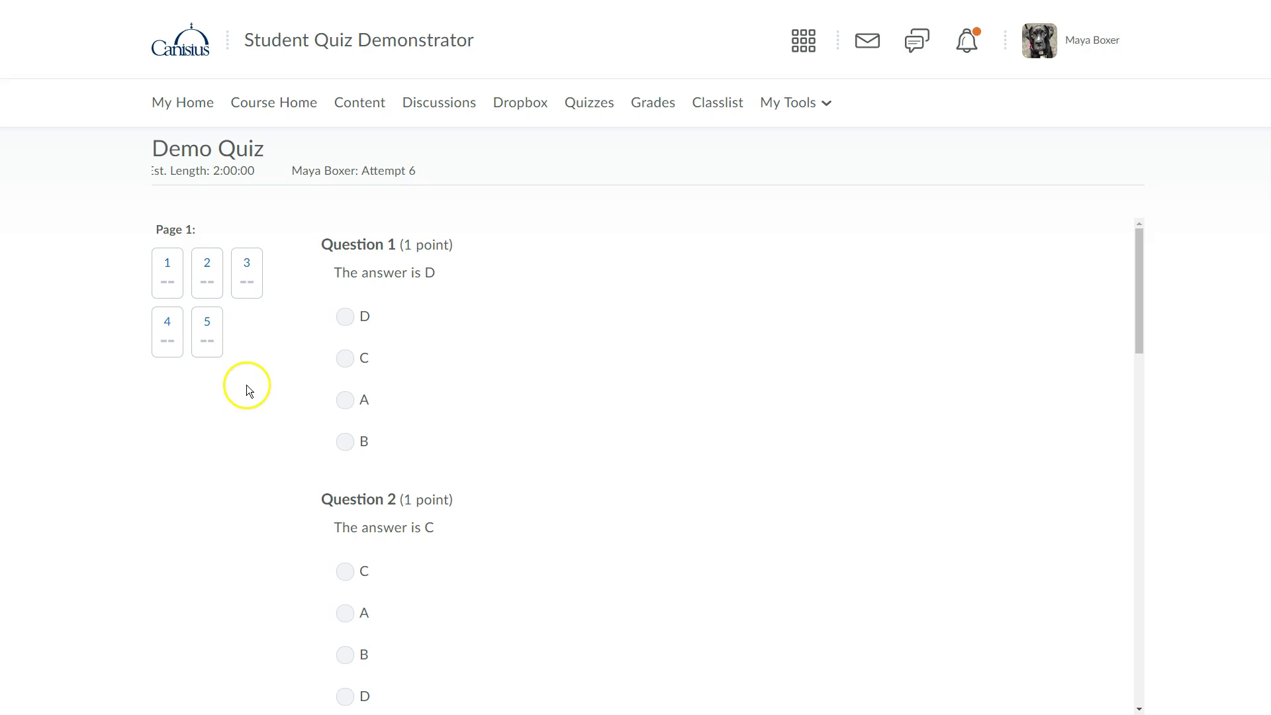
Answer Question 1 with D and Question 2 with C.
click(345, 317)
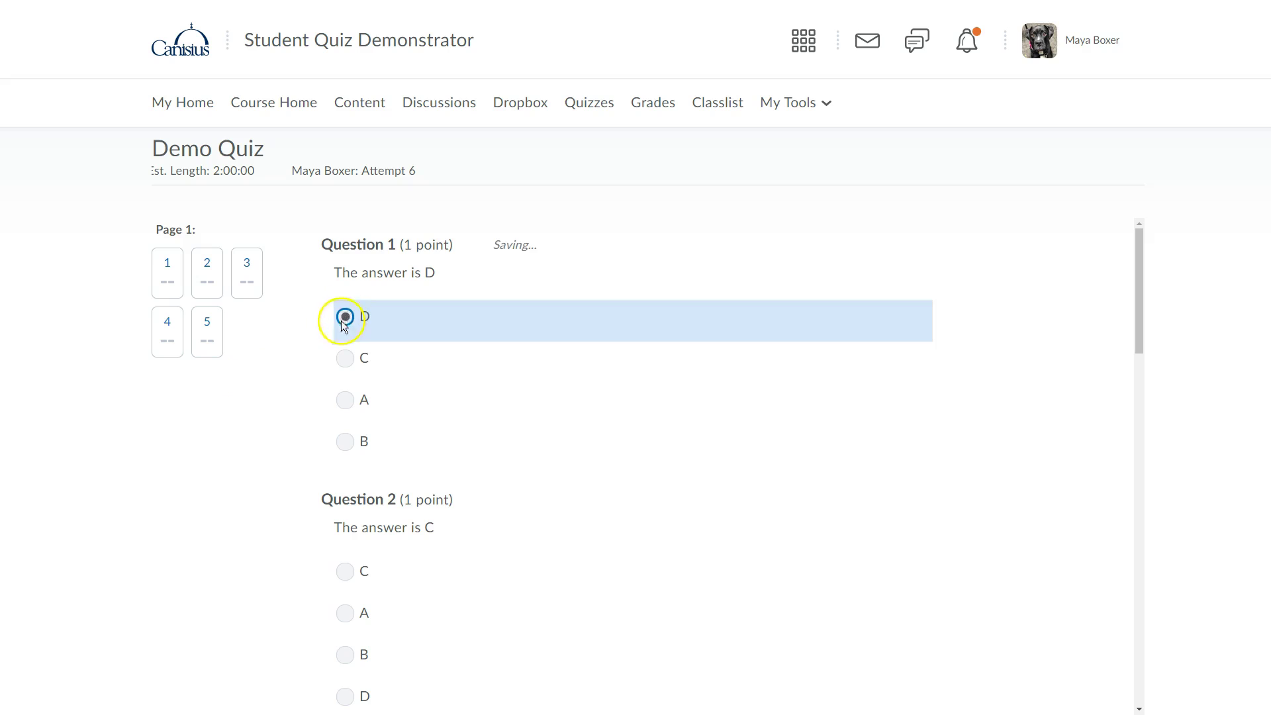
scroll(610, 523, down, 1)
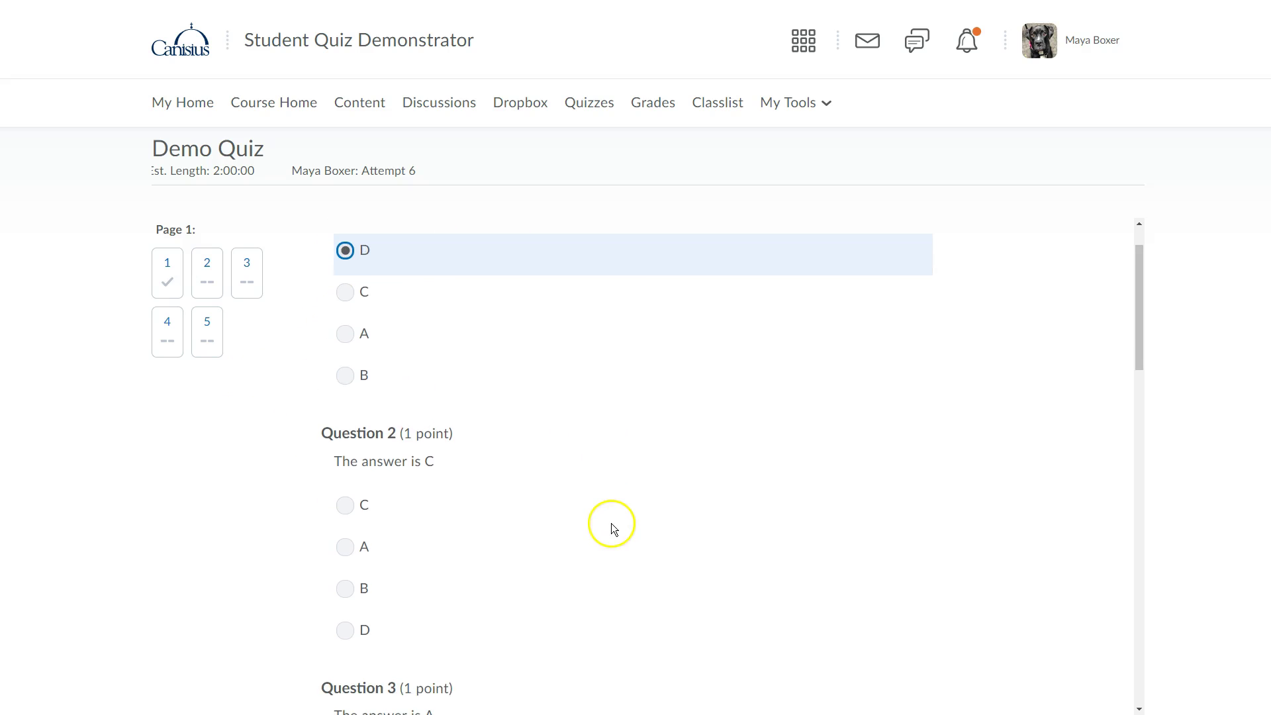
scroll(605, 526, down, 1)
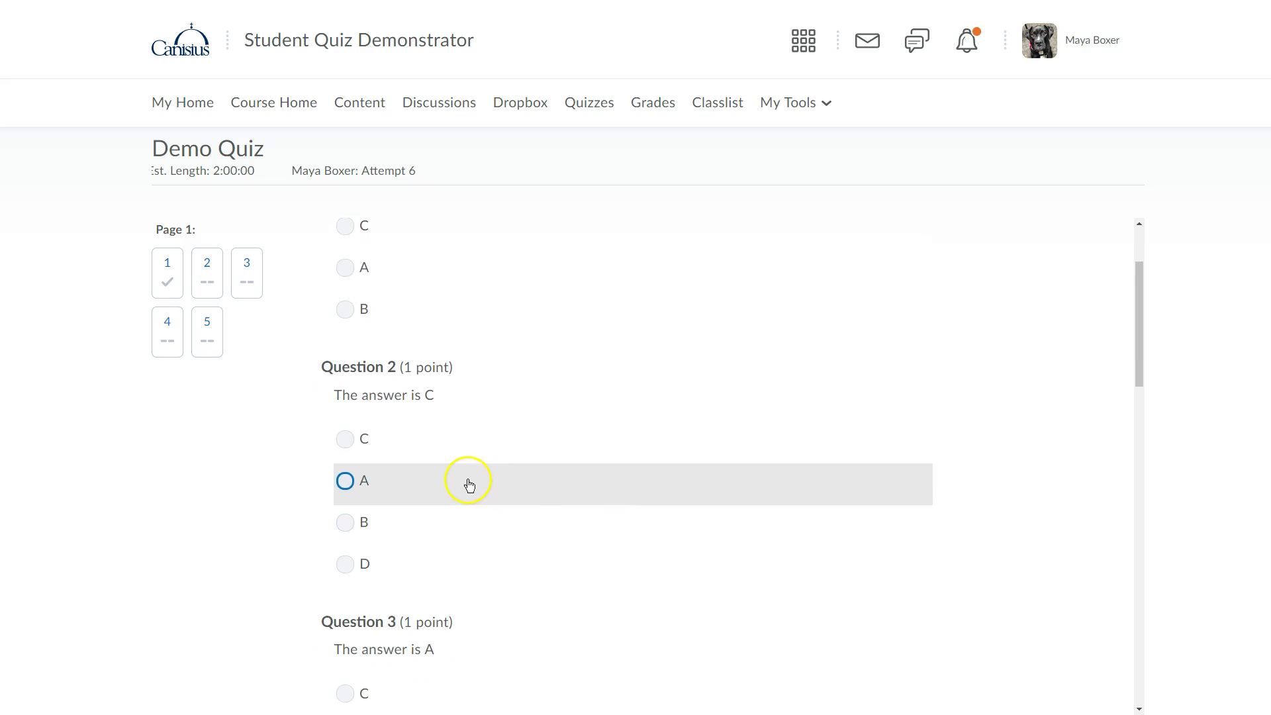
scroll(463, 482, down, 1)
click(341, 411)
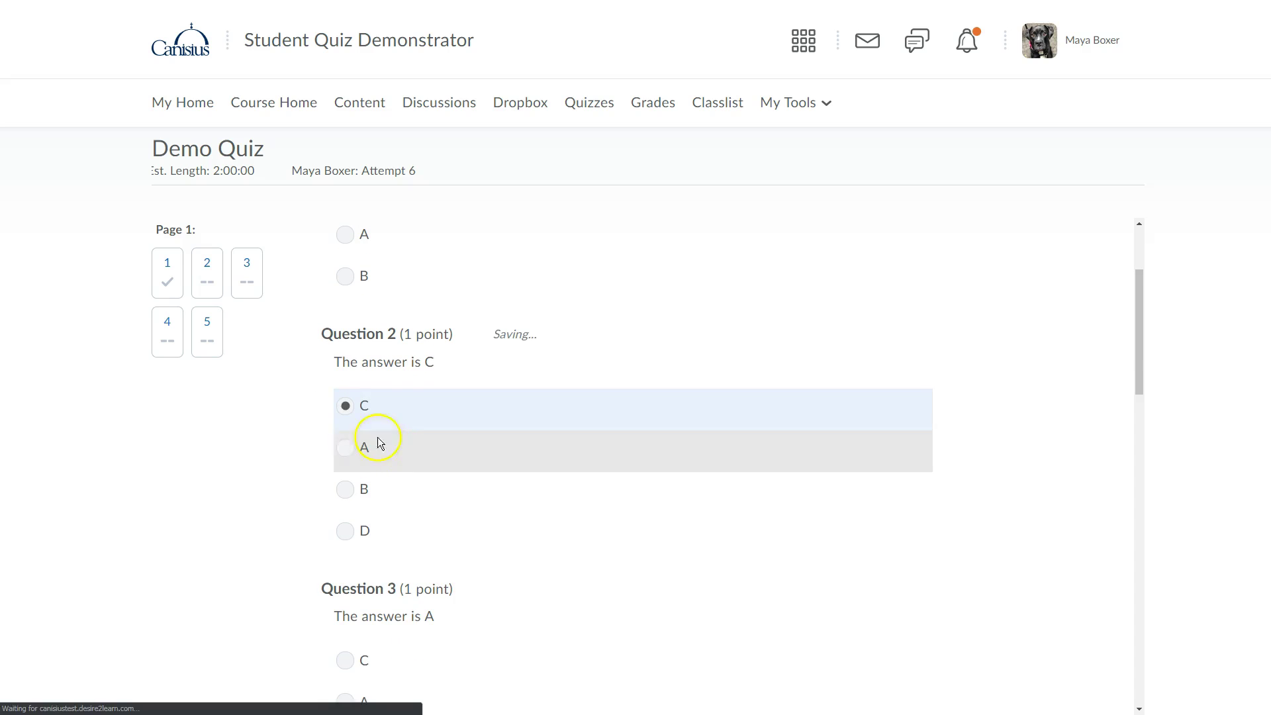
Enter "Test Test" as the essay response to Question 5, checking the save status after the first word.
scroll(483, 508, down, 10)
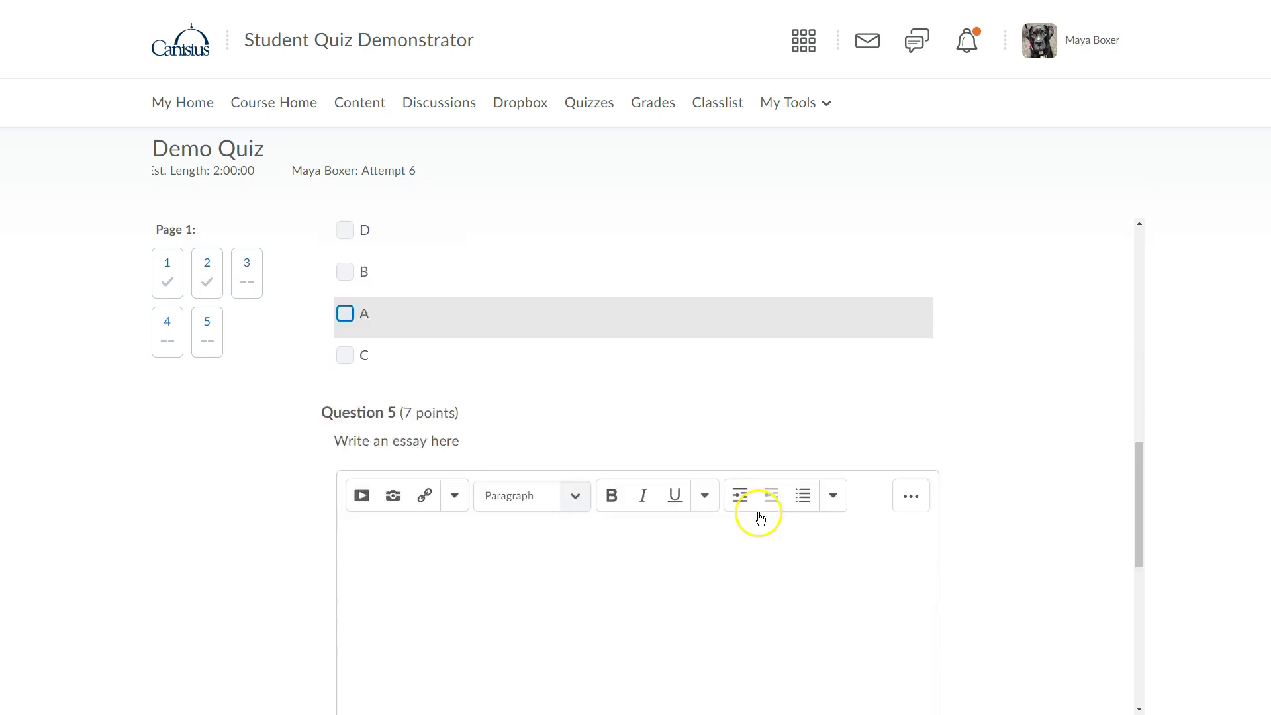
scroll(759, 519, down, 2)
click(579, 469)
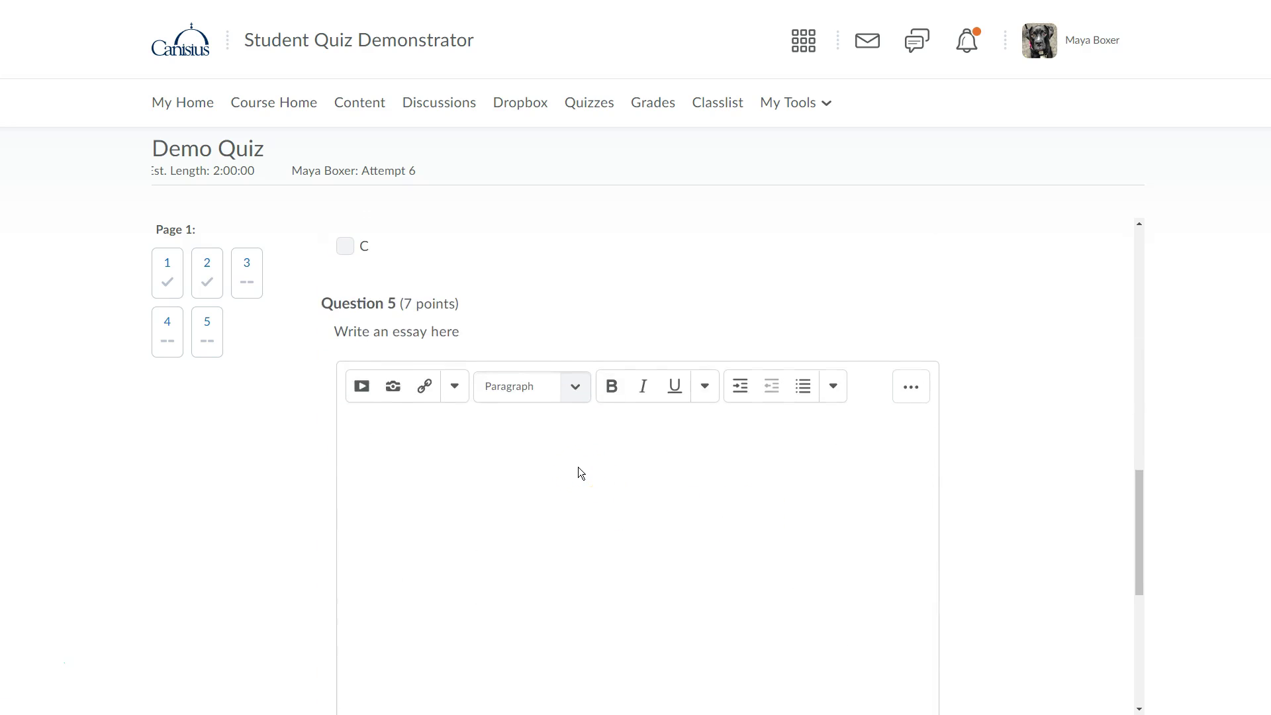
text(Test)
click(649, 319)
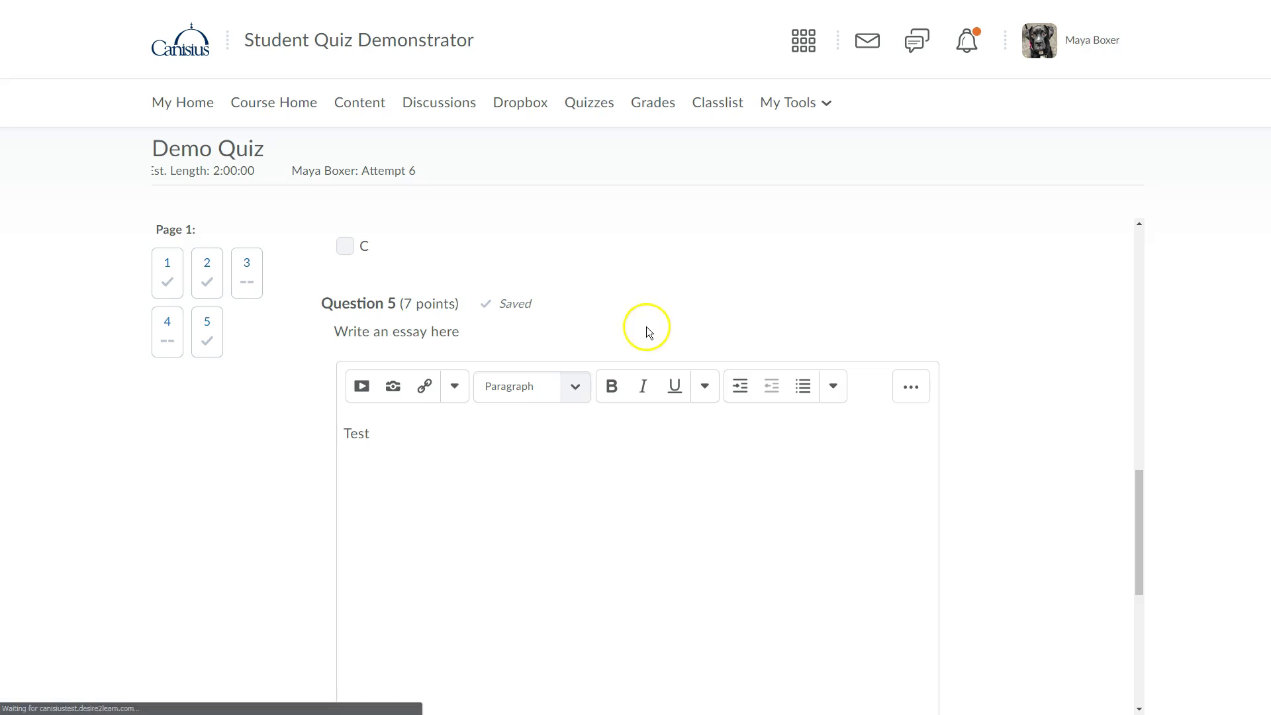
drag(500, 304, 534, 311)
click(533, 470)
text(Test)
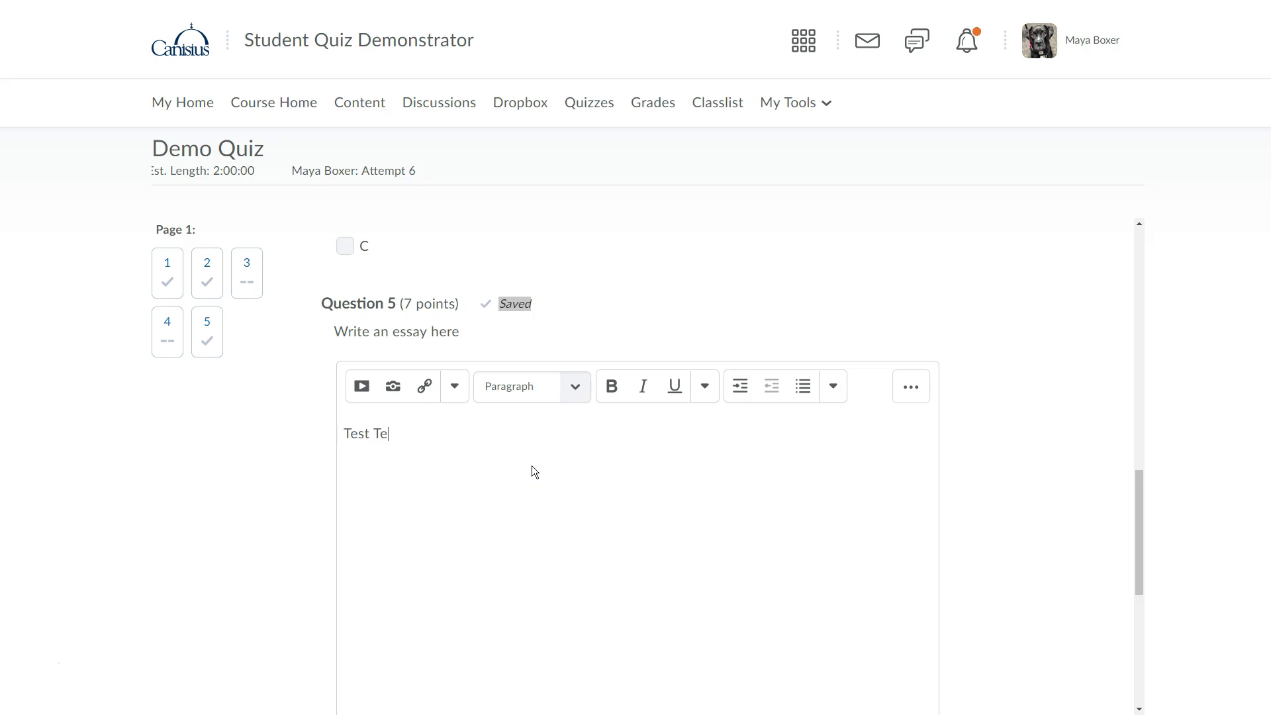
Mark C as an answer to Question 4 and check the saved-question count at the end of the quiz.
scroll(540, 458, up, 1)
click(344, 329)
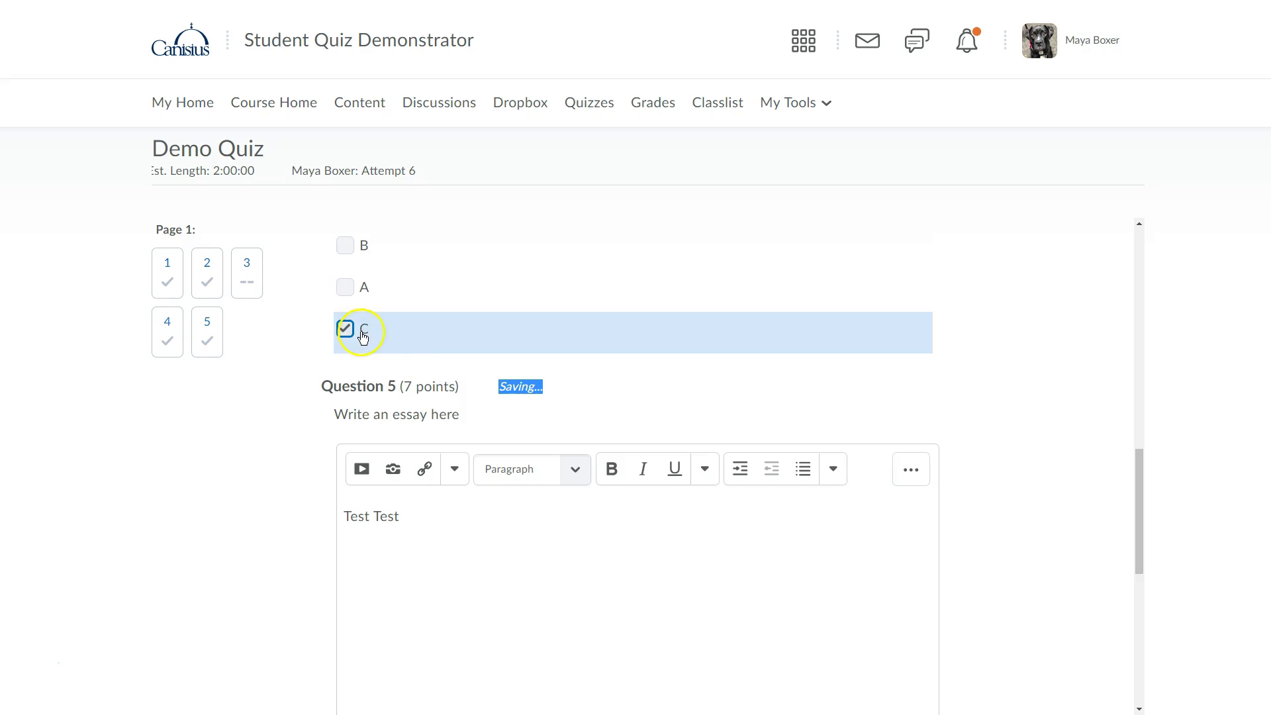
scroll(431, 343, up, 2)
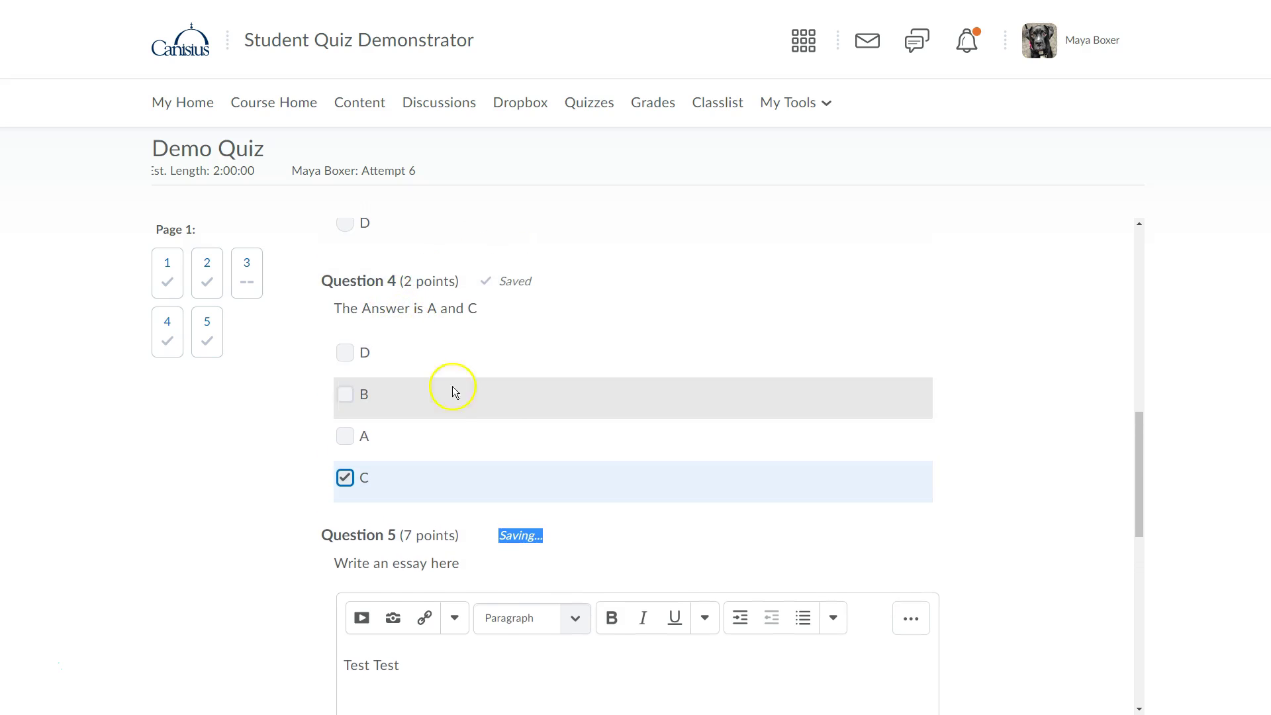
scroll(490, 410, down, 5)
scroll(481, 424, down, 5)
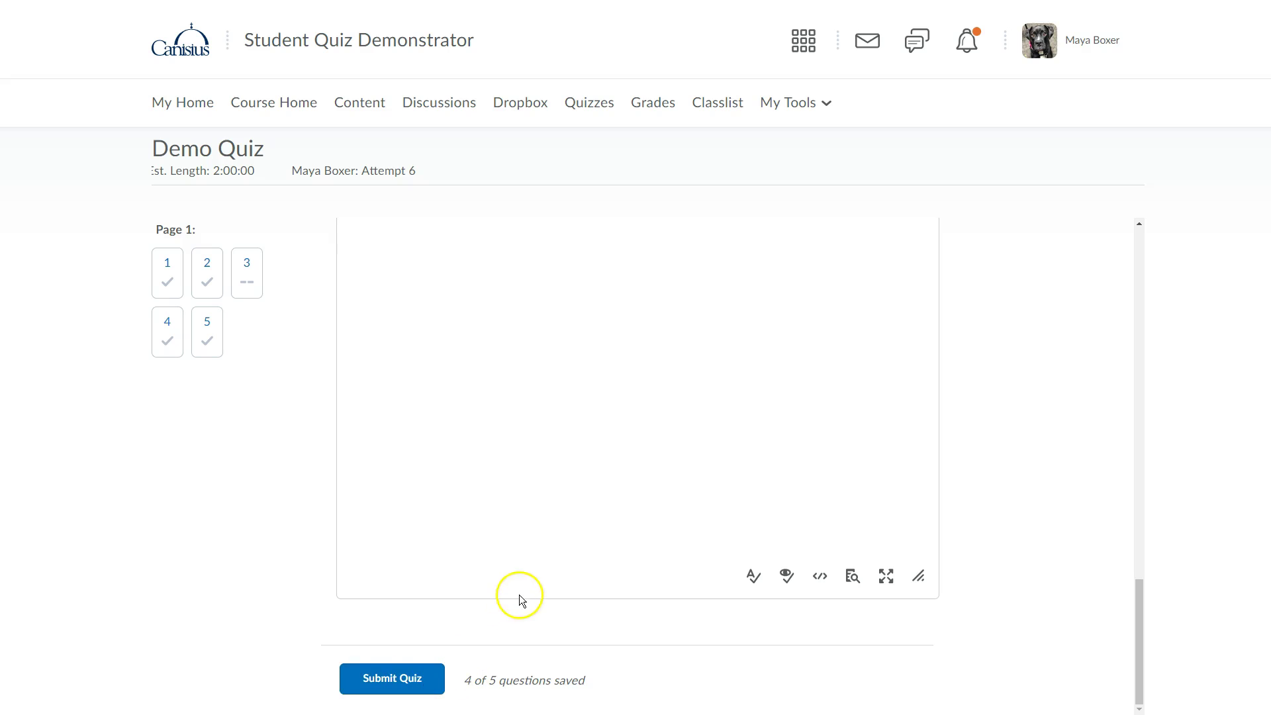
Replace the Question 5 essay text with the copied Lorem ipsum paragraphs.
scroll(547, 587, up, 5)
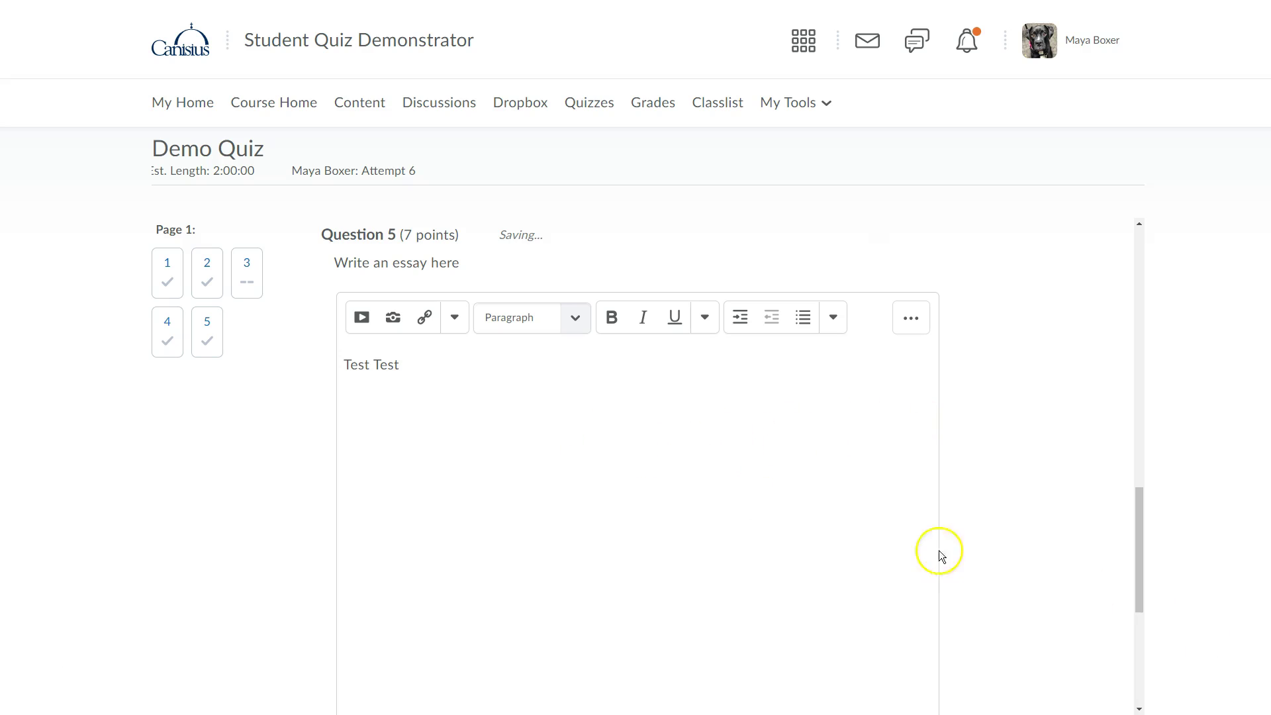
drag(397, 366, 329, 366)
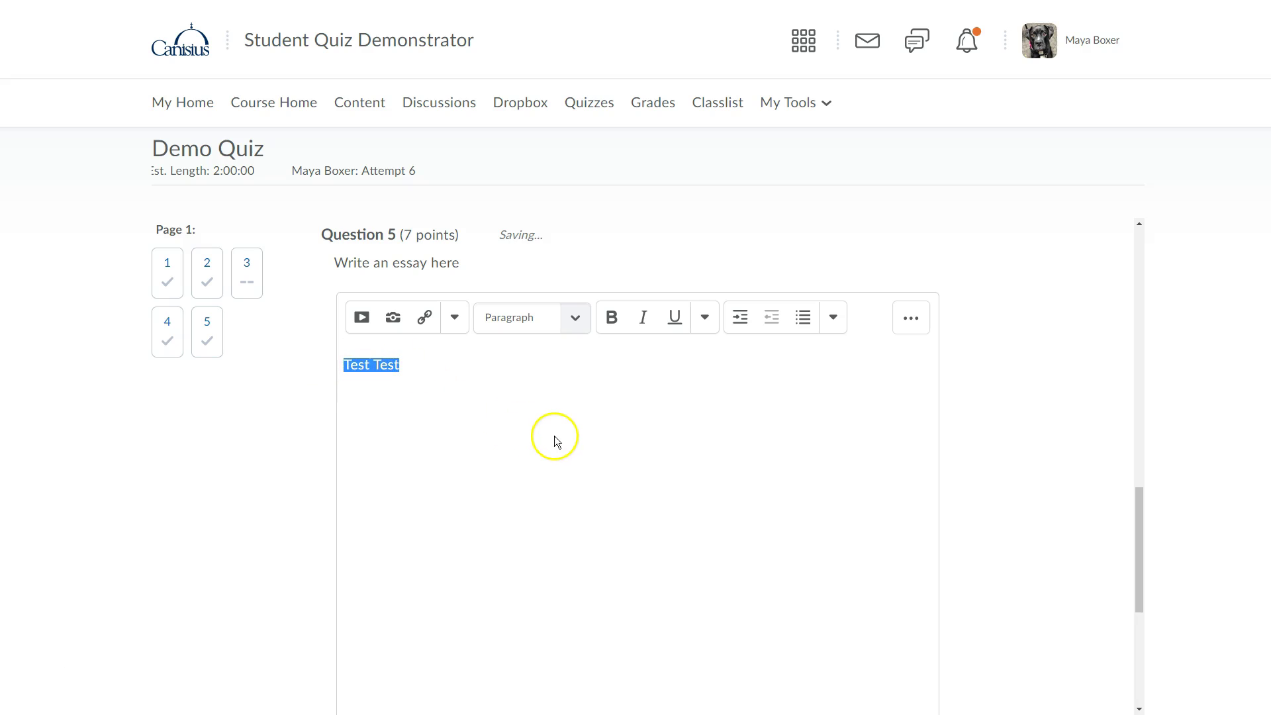
key(ctrl+v)
click(746, 491)
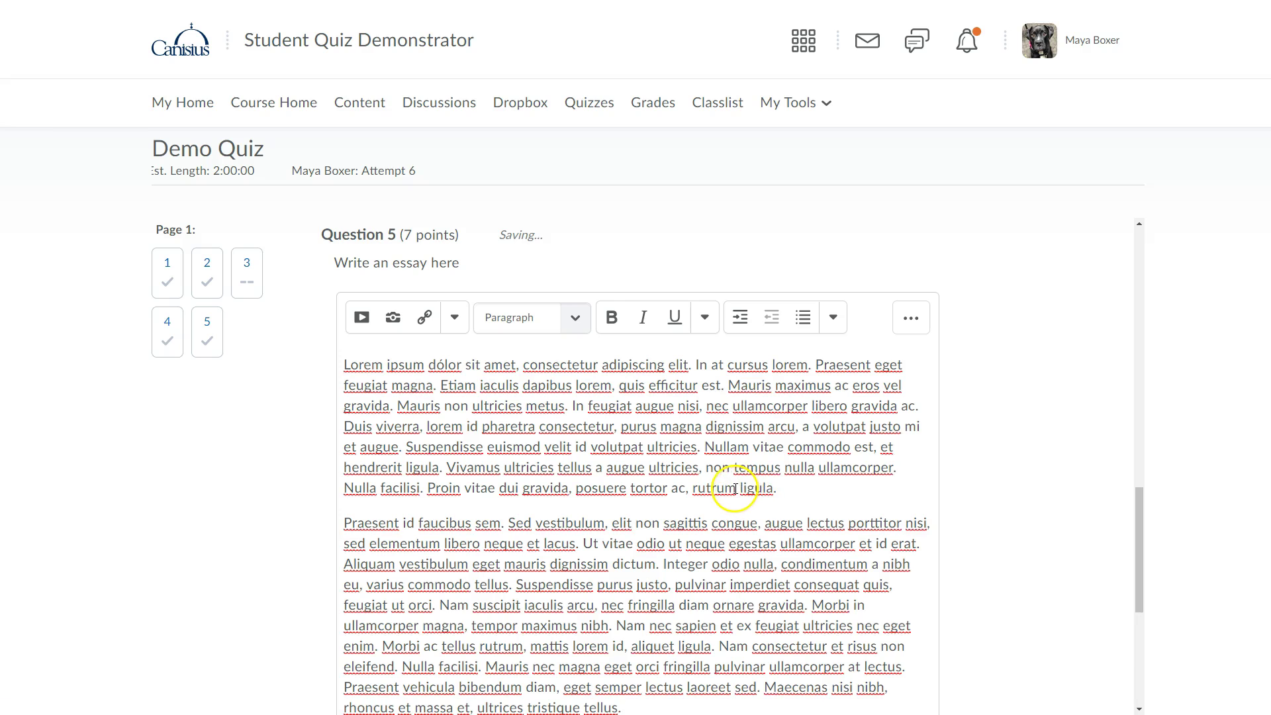
Look through the pasted Question 5 essay and resize its editor box, shrinking it and enlarging it slightly again.
scroll(739, 490, down, 2)
scroll(735, 488, down, 4)
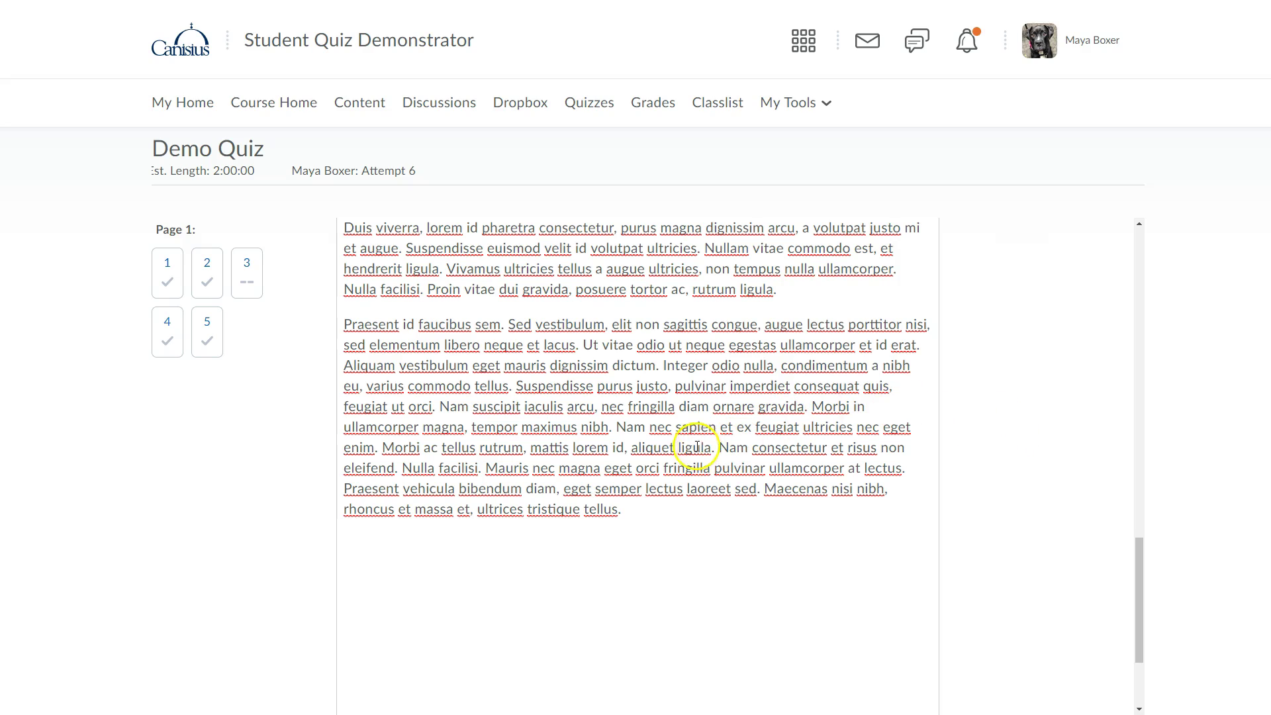
scroll(655, 445, up, 2)
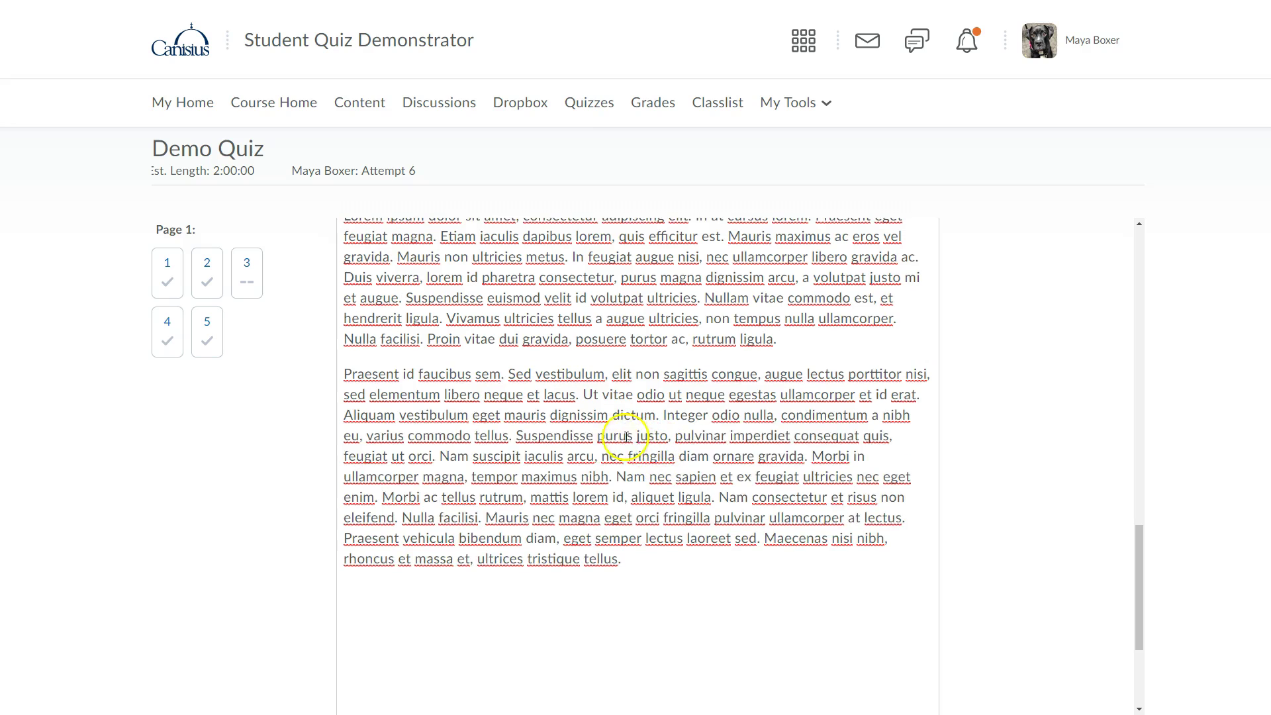
scroll(618, 435, down, 3)
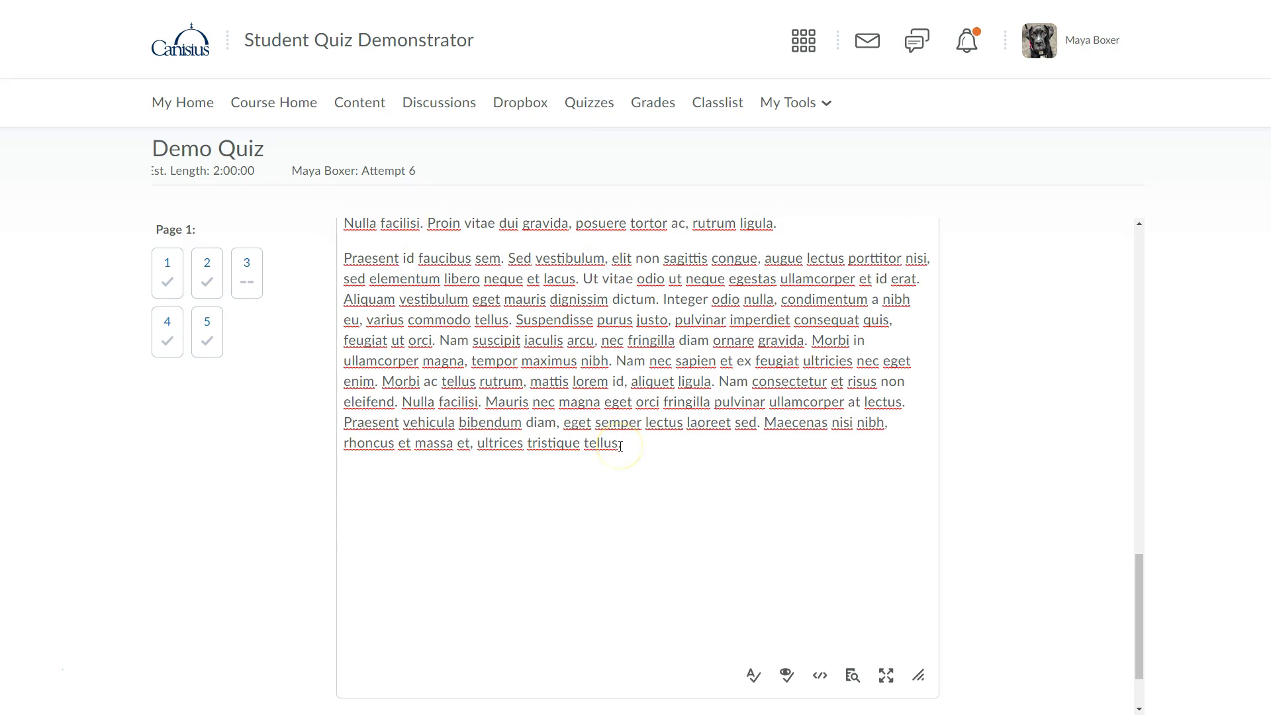
scroll(620, 445, up, 3)
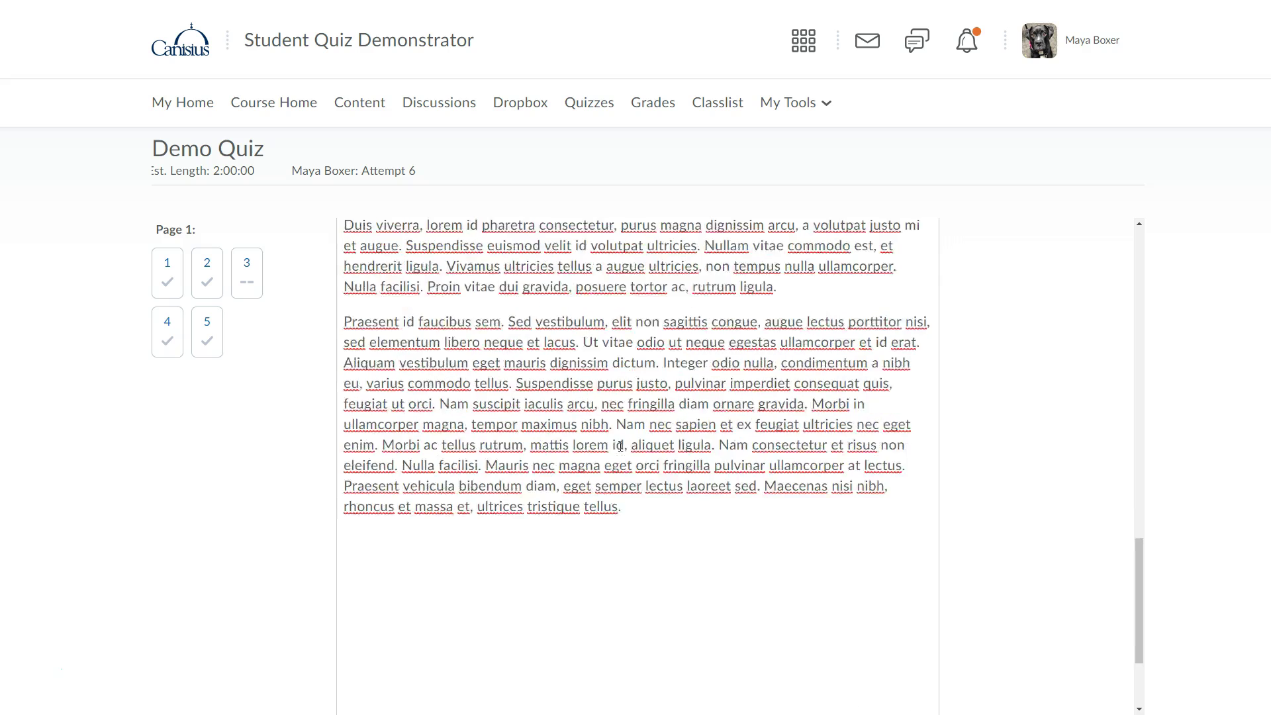
scroll(621, 446, down, 2)
scroll(619, 450, down, 2)
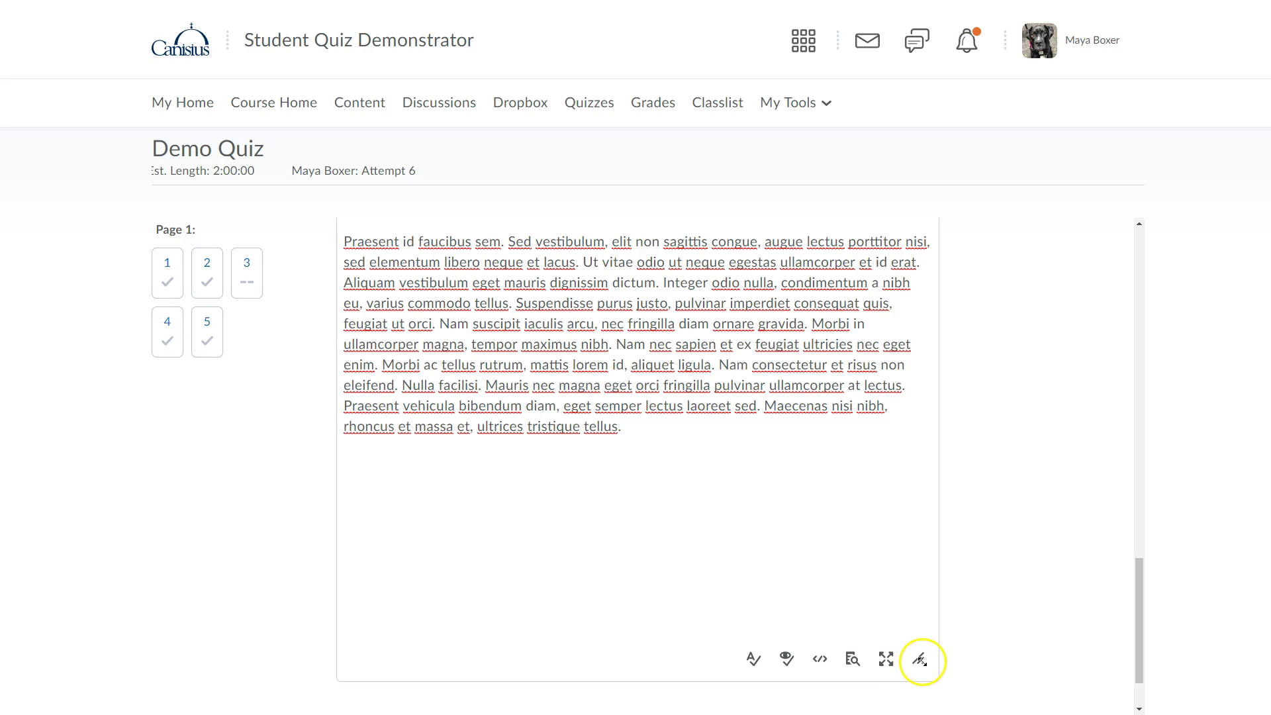
drag(922, 658, 888, 335)
scroll(877, 529, up, 1)
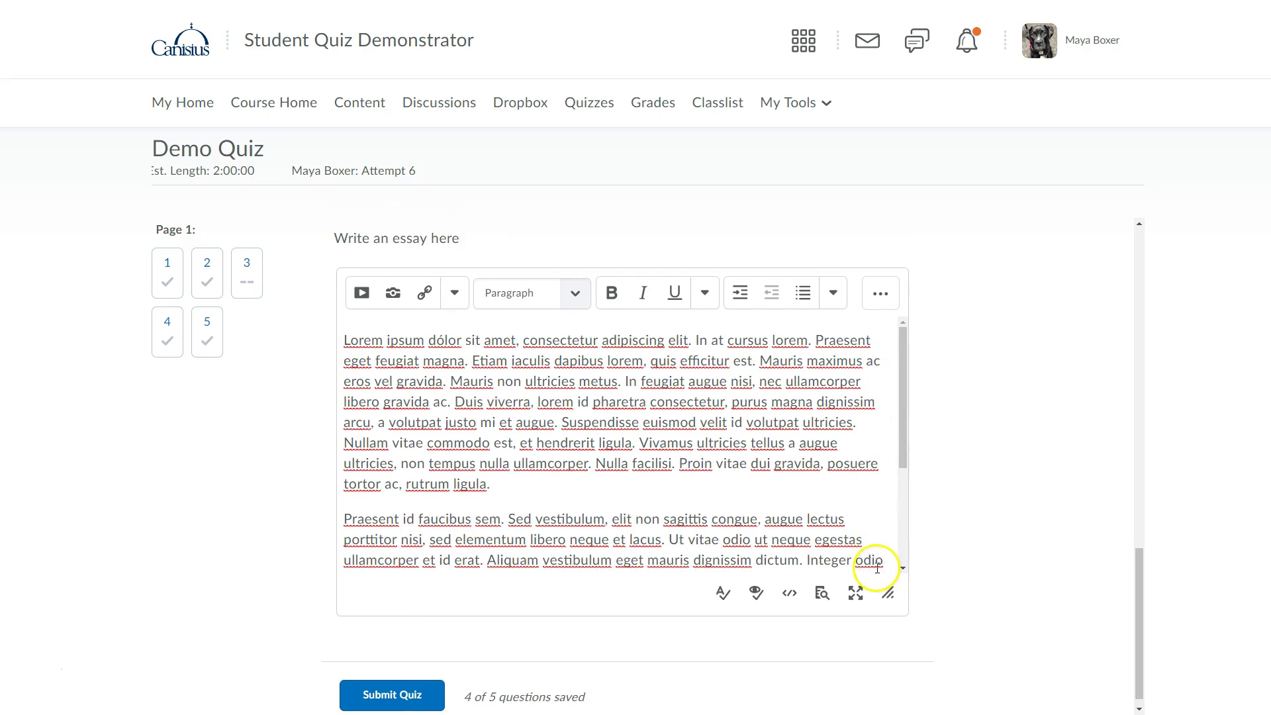
scroll(877, 564, down, 1)
drag(888, 591, 903, 672)
Look back through Questions 2 to 5 to check which are answered and saved.
scroll(991, 571, up, 4)
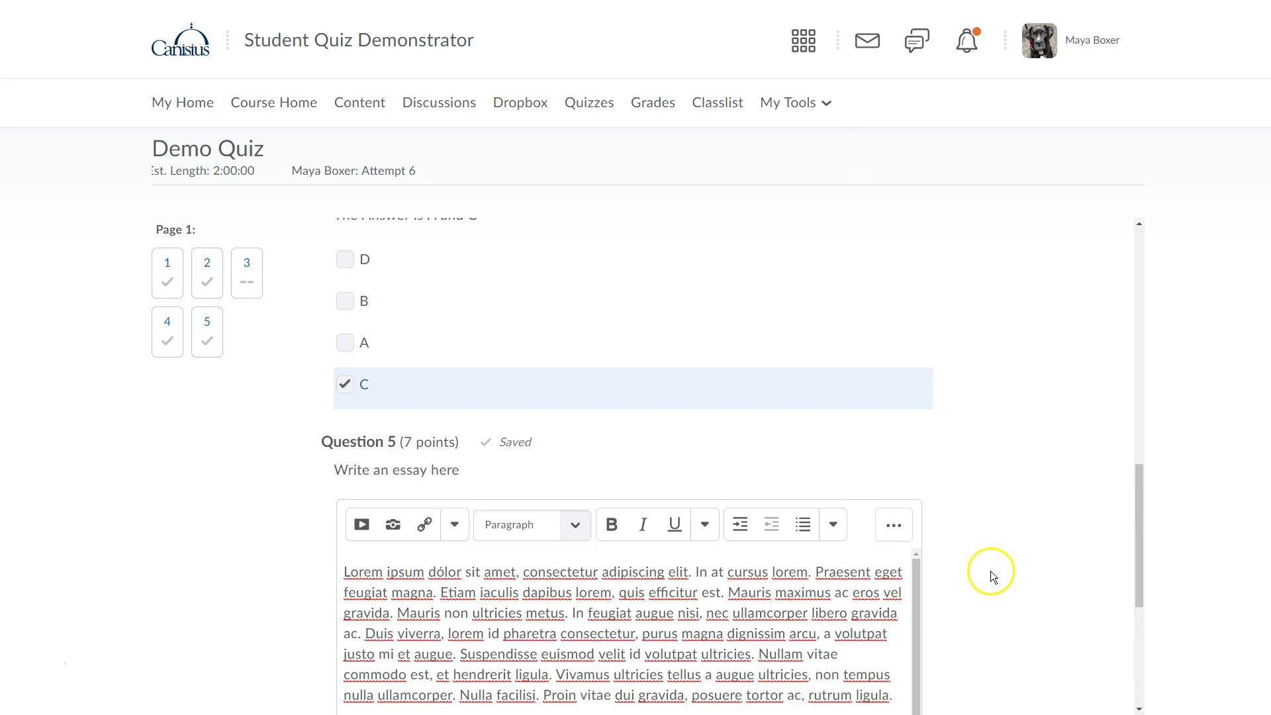
scroll(991, 570, up, 1)
scroll(990, 571, up, 4)
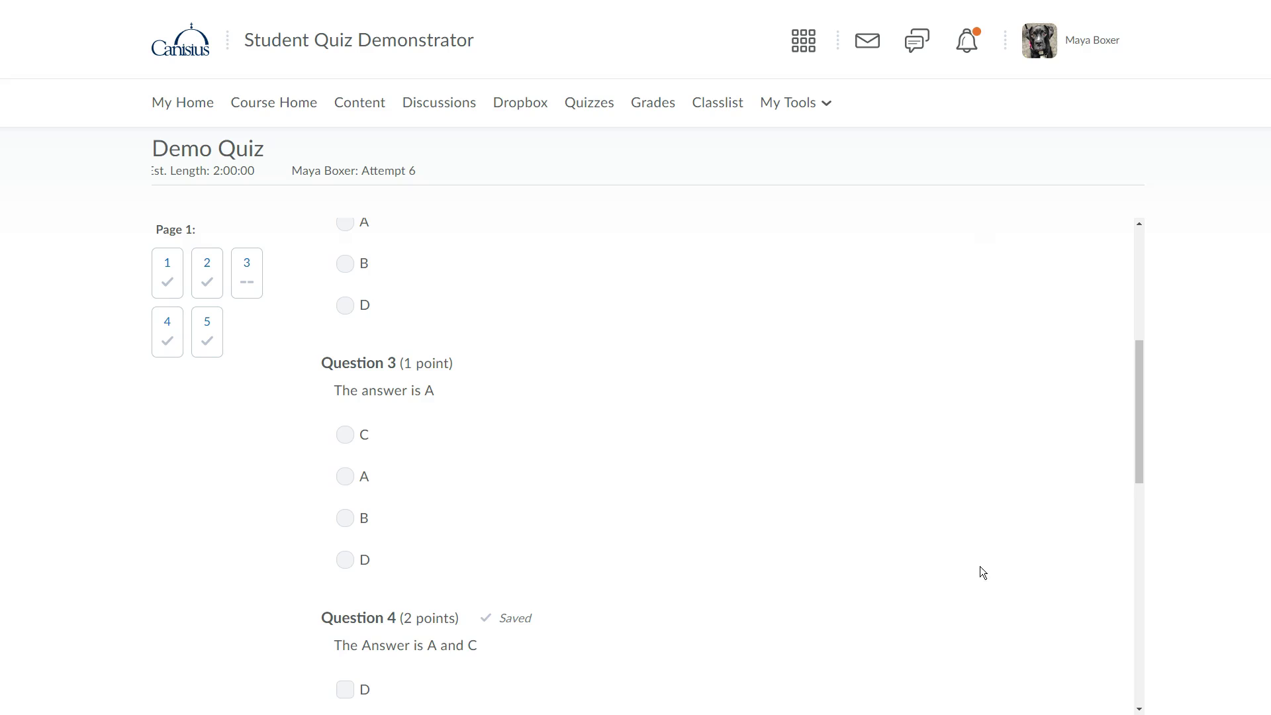
scroll(973, 566, down, 3)
click(959, 538)
scroll(958, 538, up, 2)
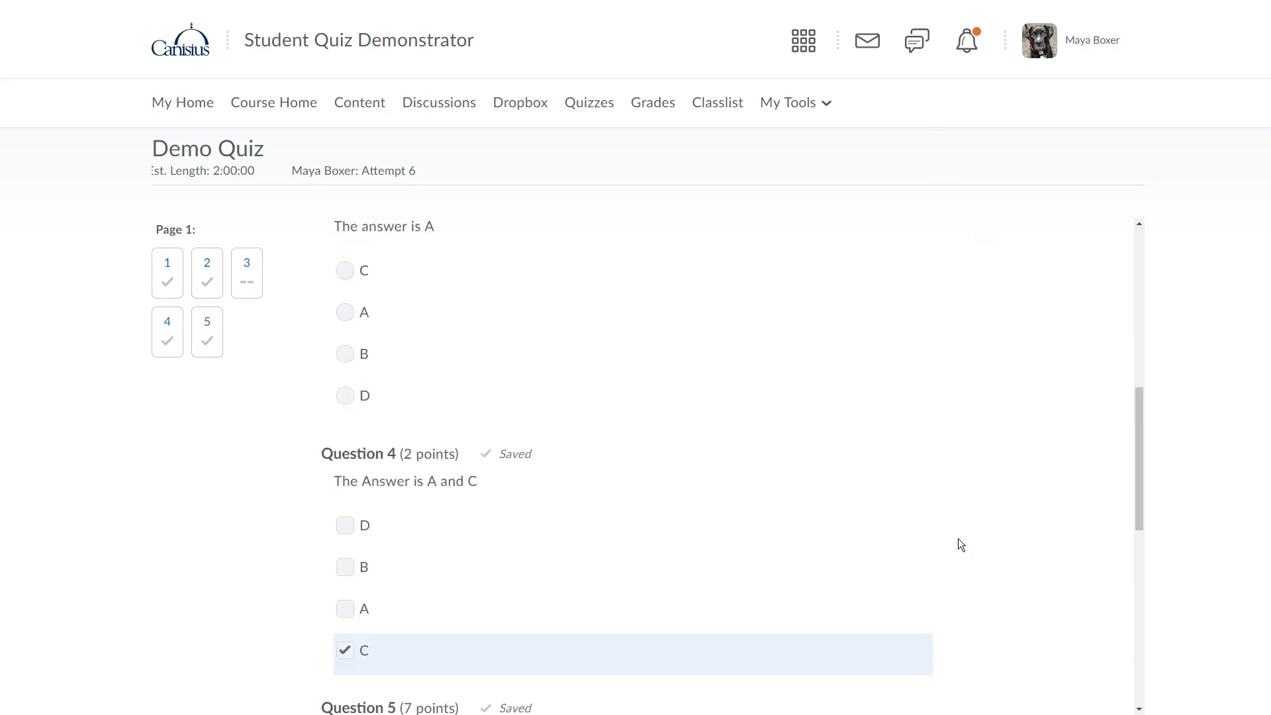
scroll(959, 538, up, 2)
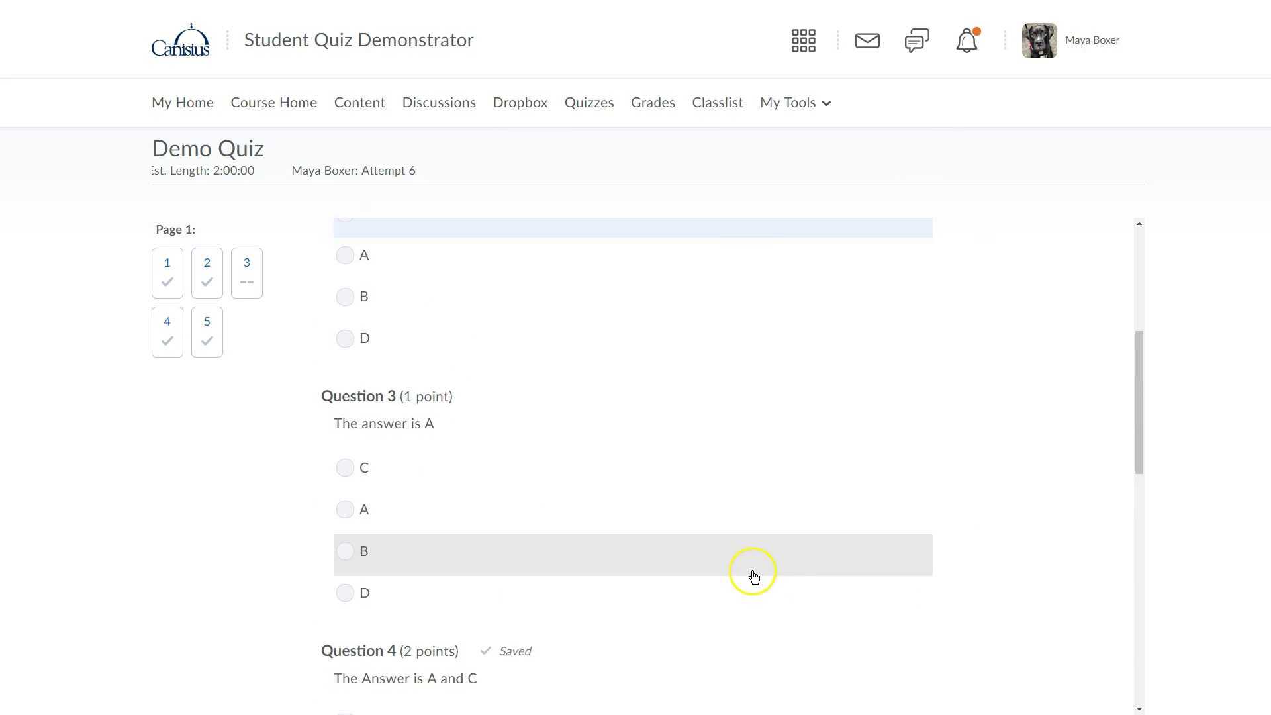
Add A to the selected answers of Question 4 and choose A as the answer to Question 3.
scroll(791, 571, down, 5)
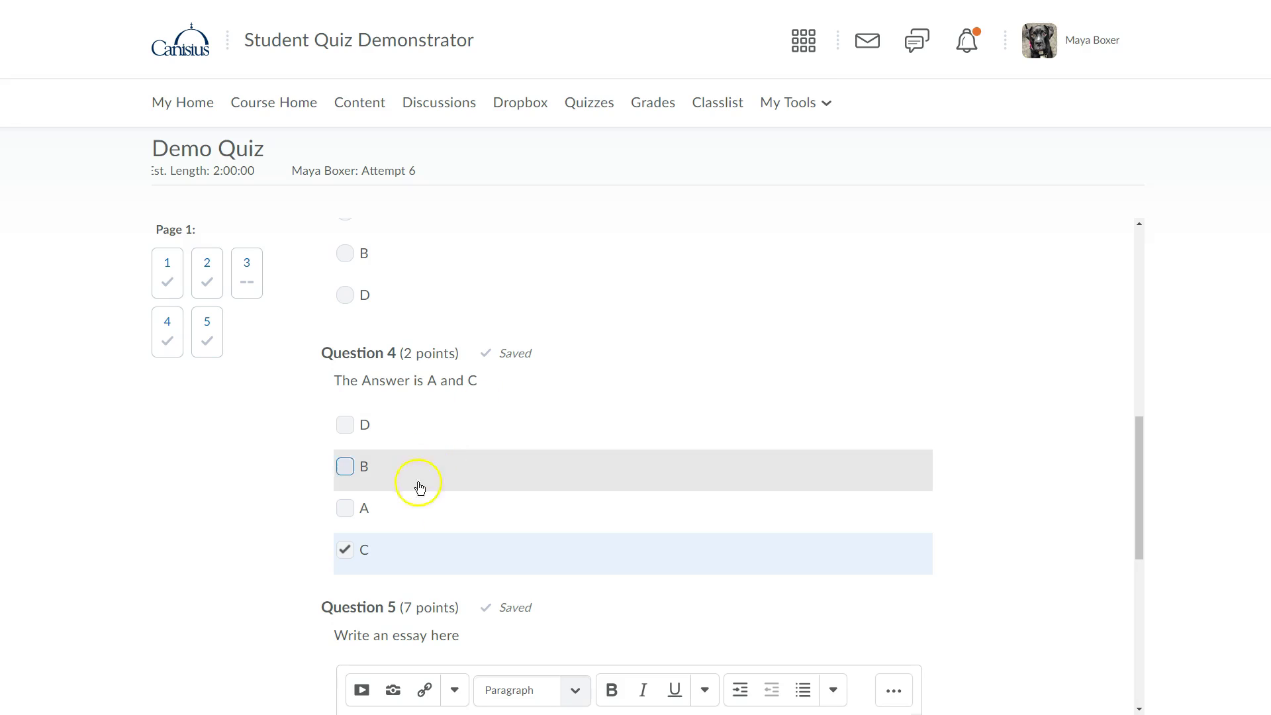
click(344, 507)
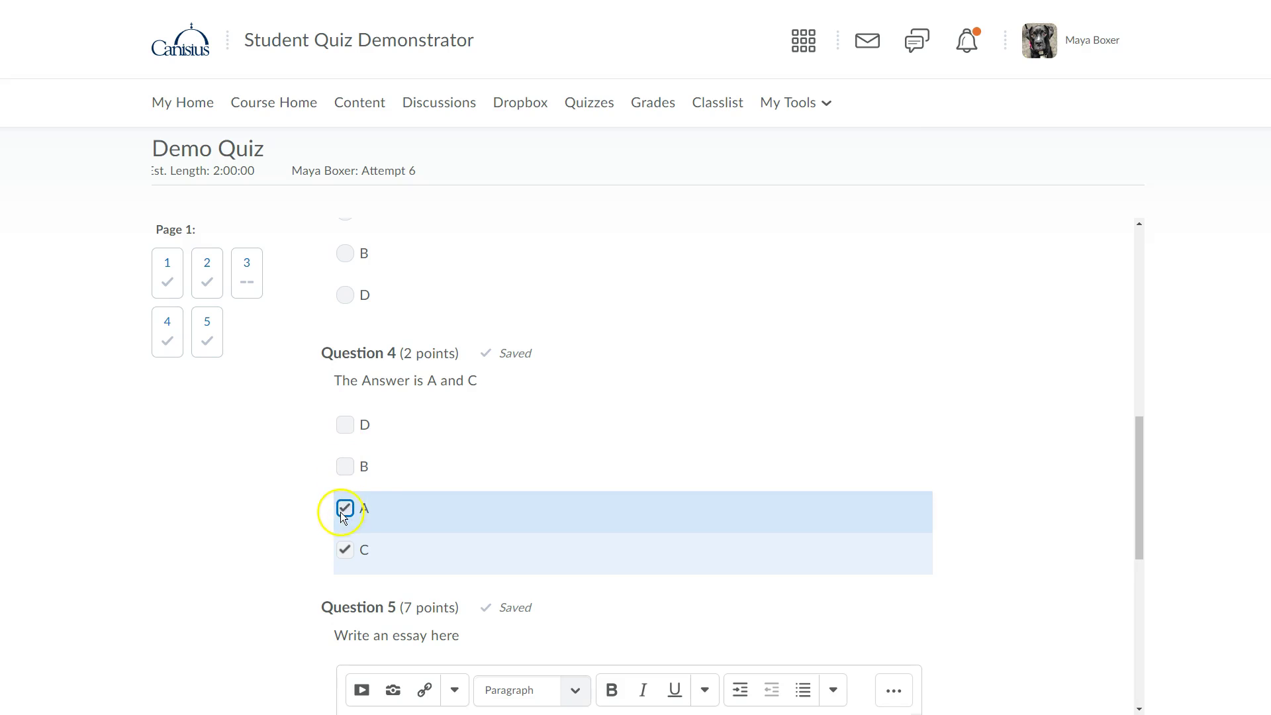
scroll(351, 510, up, 2)
click(345, 384)
scroll(419, 459, down, 3)
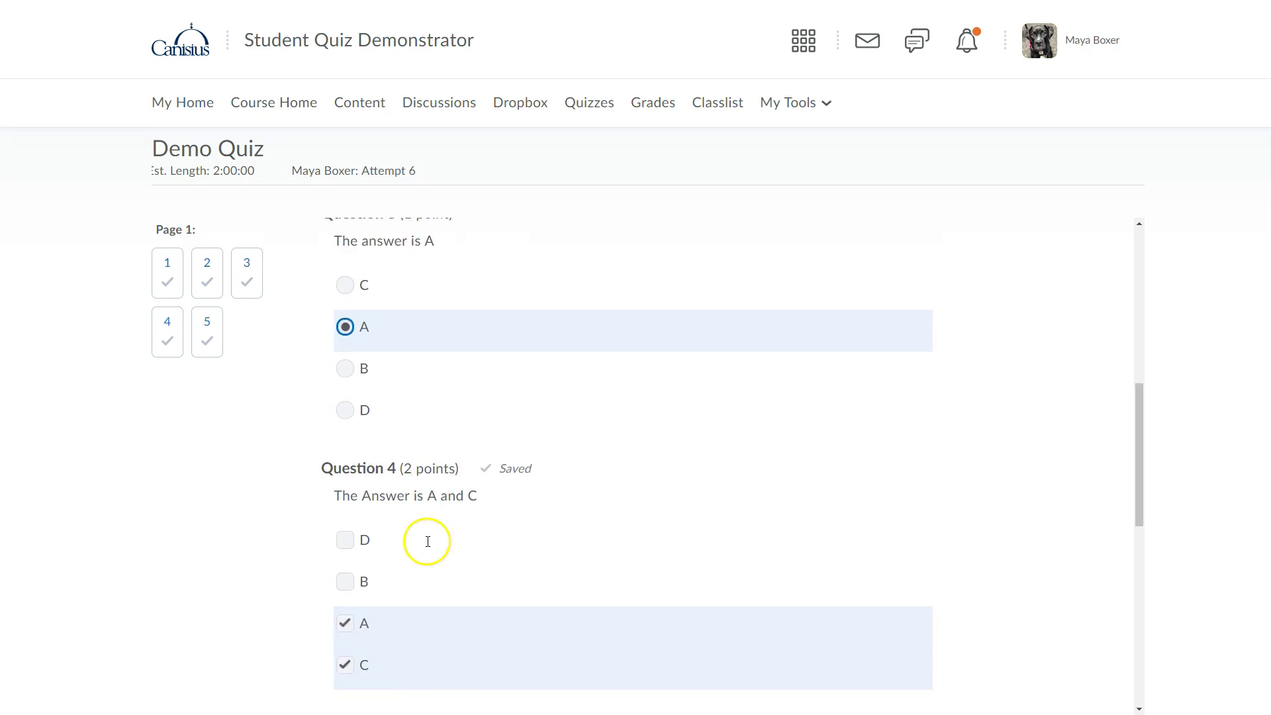
Submit the Demo Quiz from the end of the question page and confirm the submission.
scroll(980, 495, down, 6)
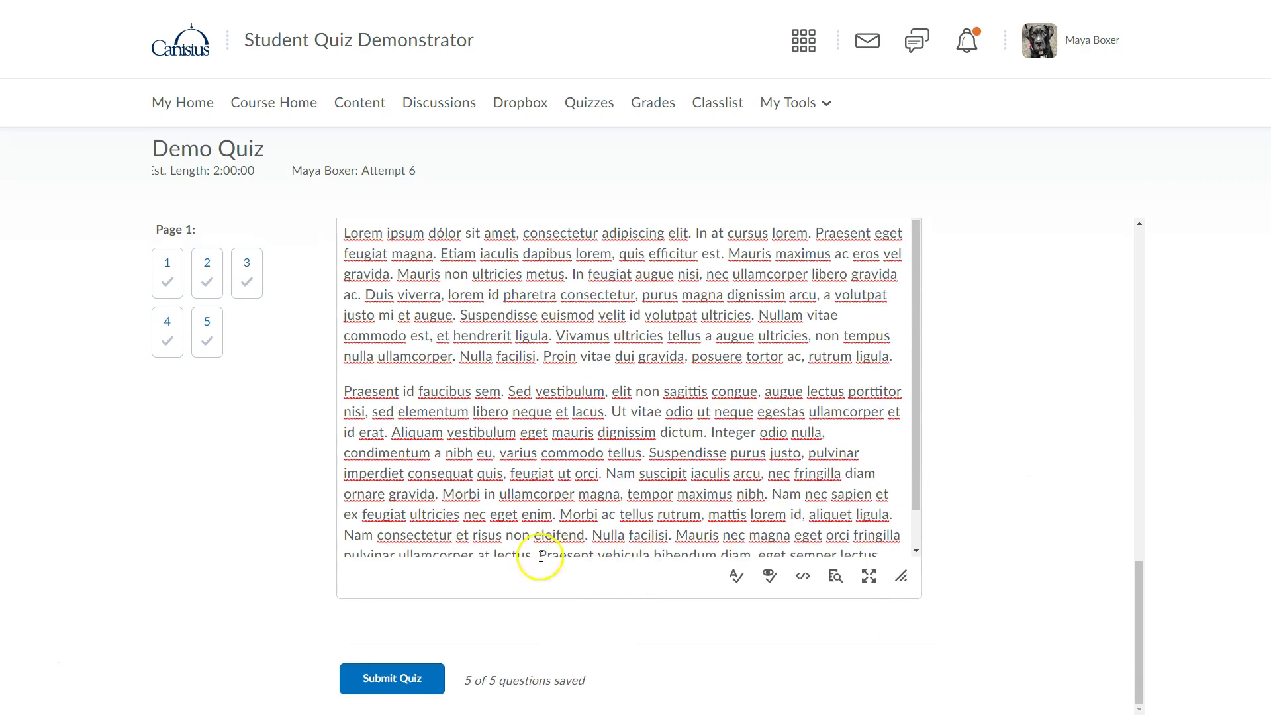
click(416, 680)
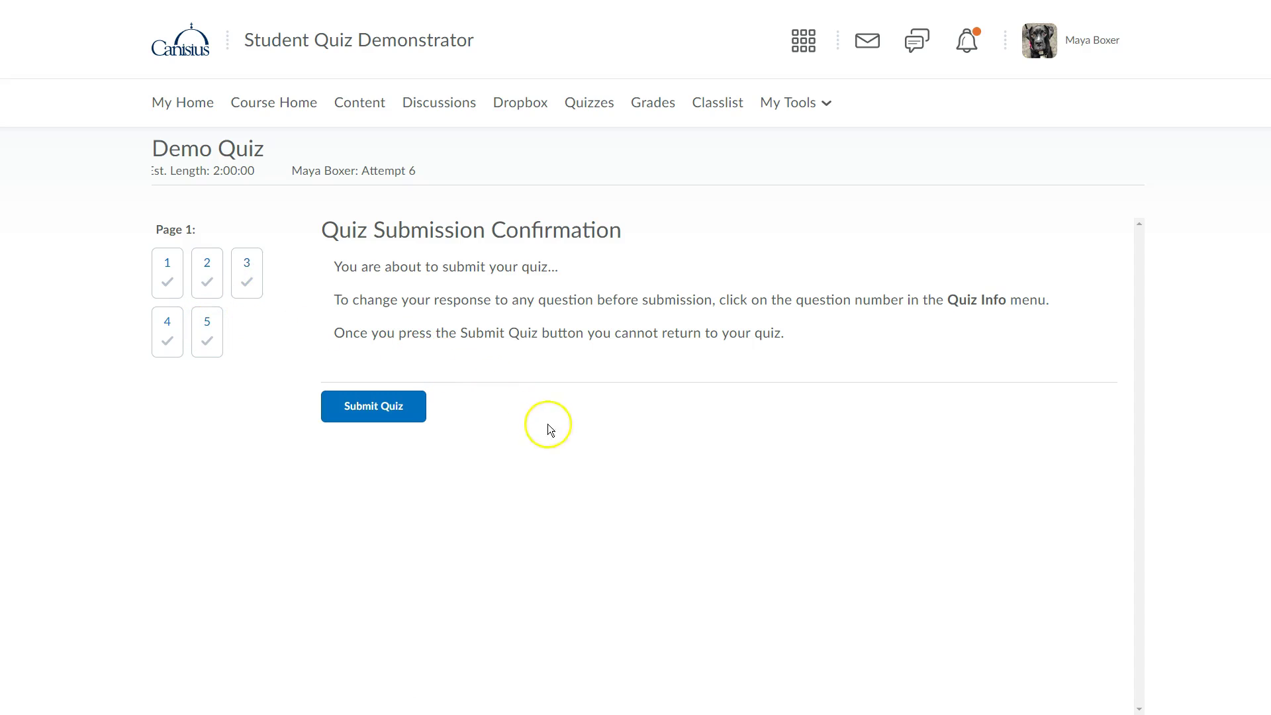
click(382, 410)
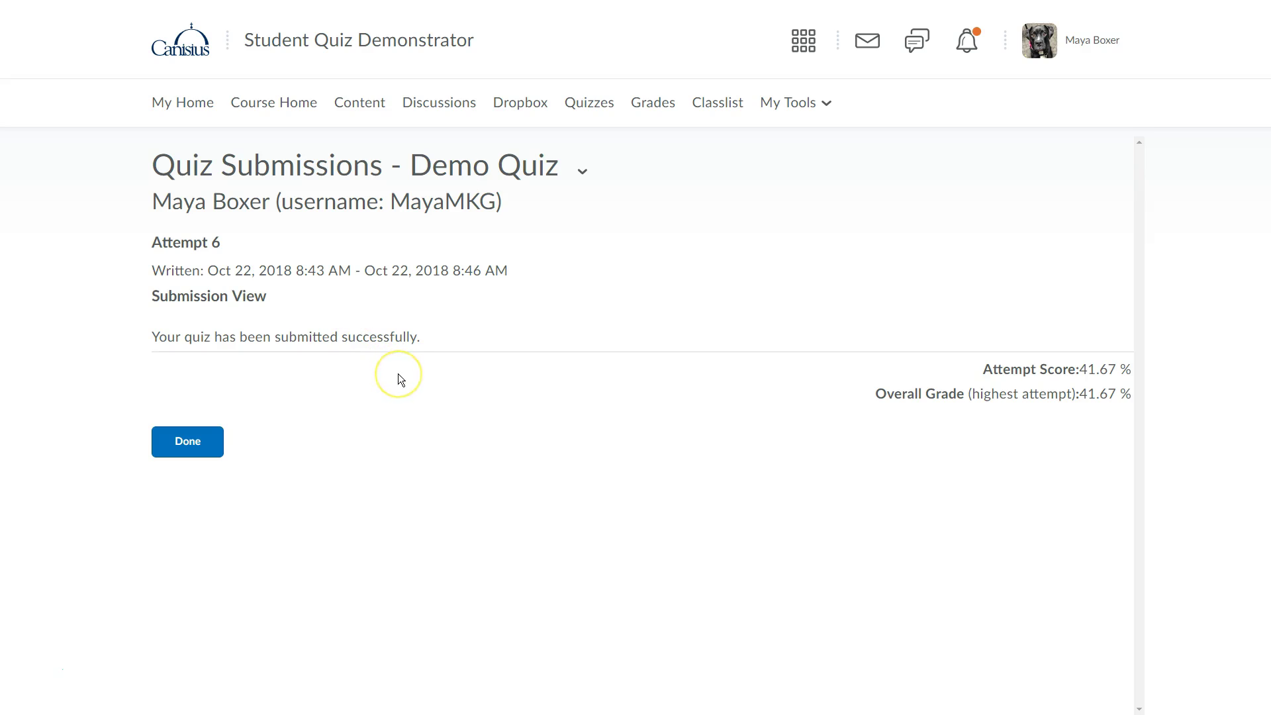
click(361, 410)
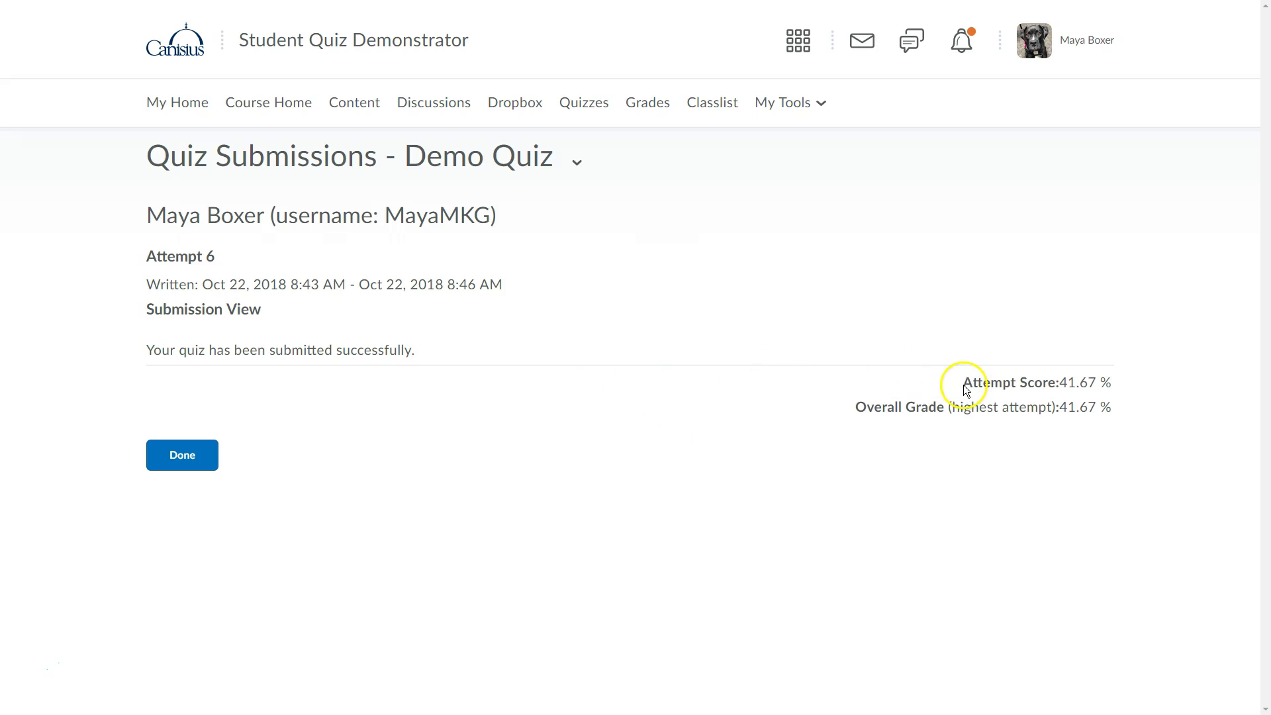
Highlight the attempt score, then finish the submission view to open the list of individual attempts.
drag(964, 390, 1095, 391)
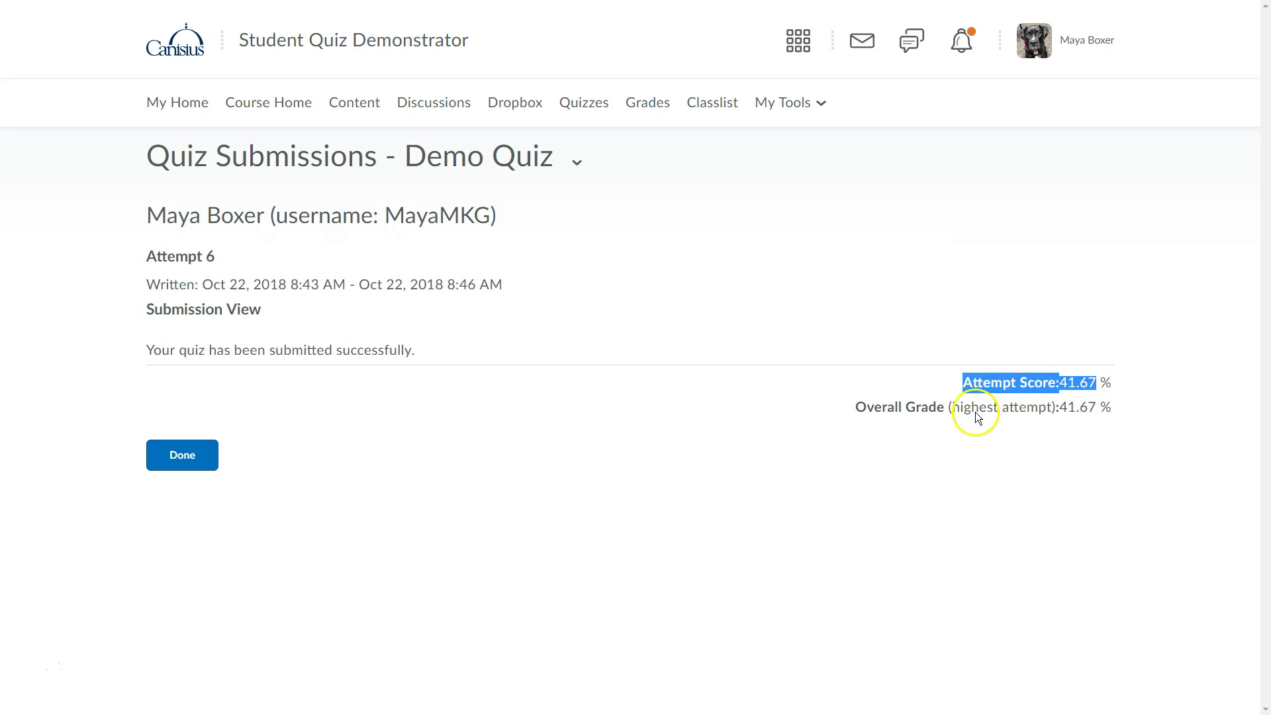
click(182, 454)
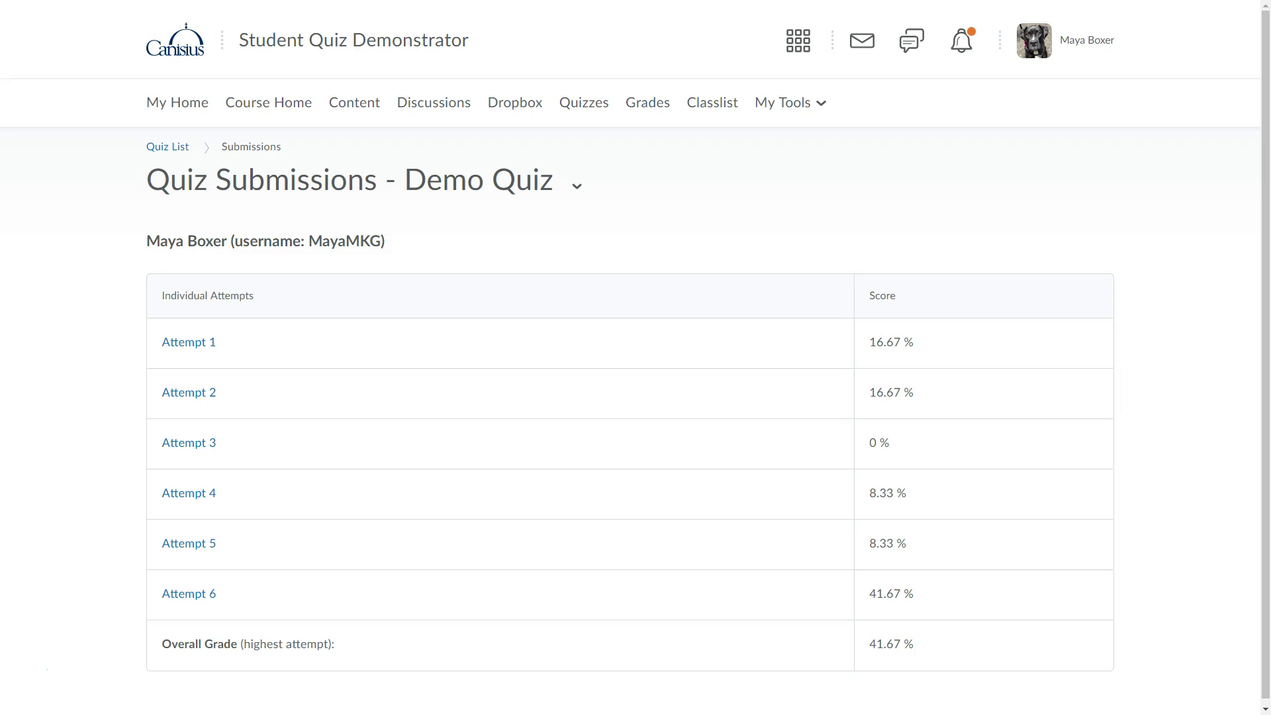